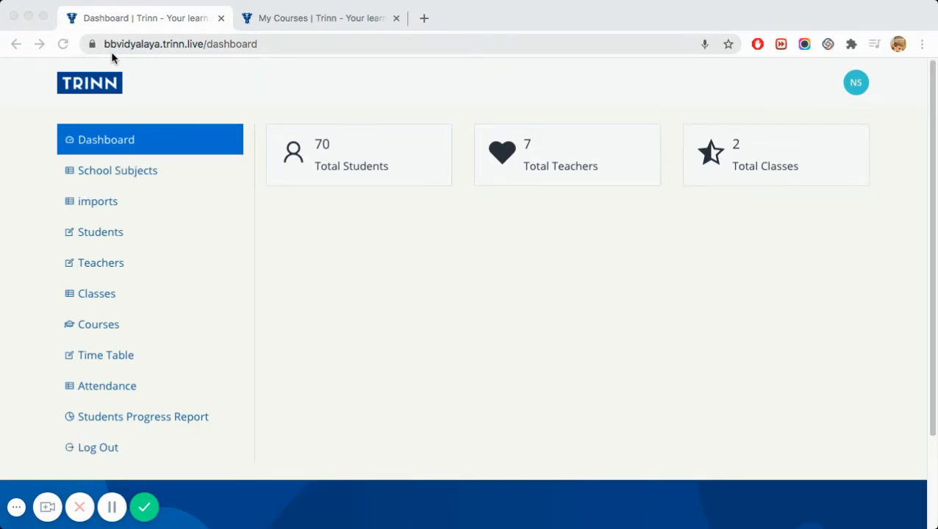
- Open School Subjects to list Class 10, English, Hindi, Maths, Science, Geography and History
{"action": "left_click", "coordinate": [123, 175]}
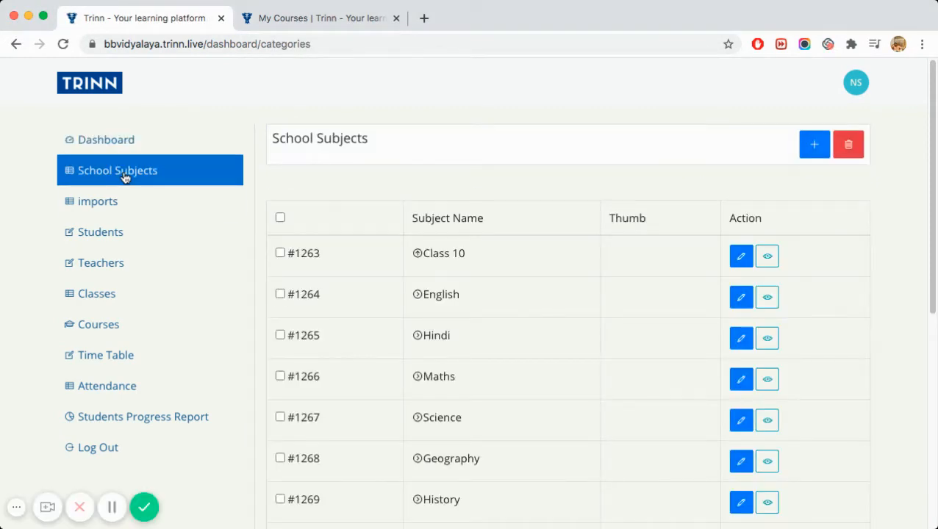
{"action": "left_click", "coordinate": [821, 152]}
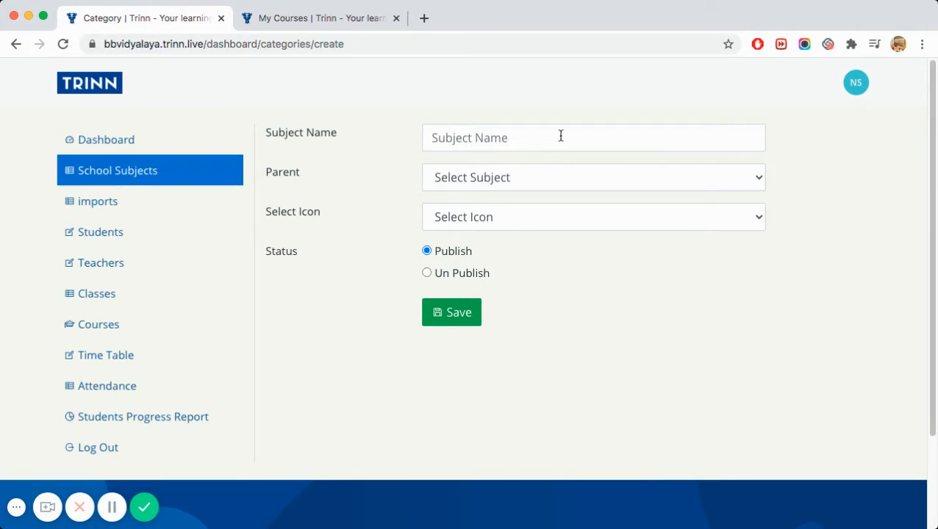
{"action": "left_click", "coordinate": [150, 172]}
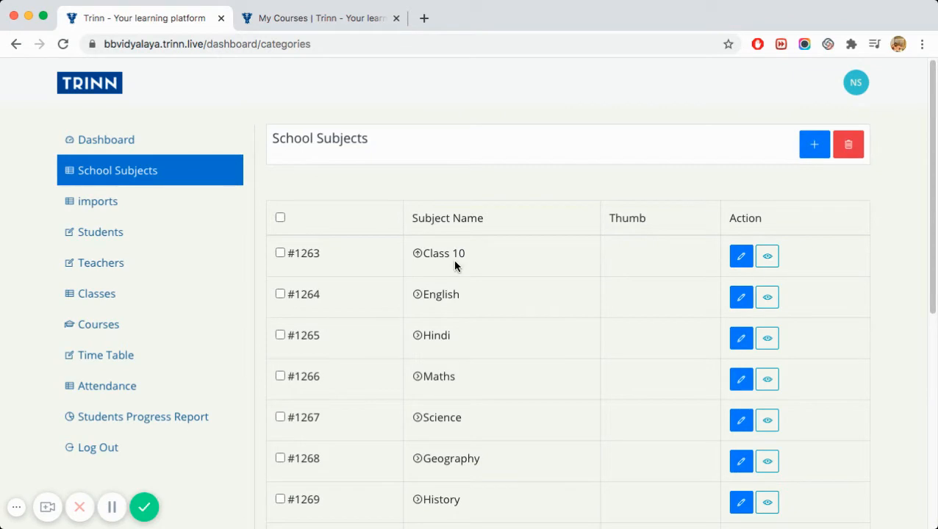
{"action": "scroll", "coordinate": [451, 265], "scroll_direction": "down", "scroll_amount": 3}
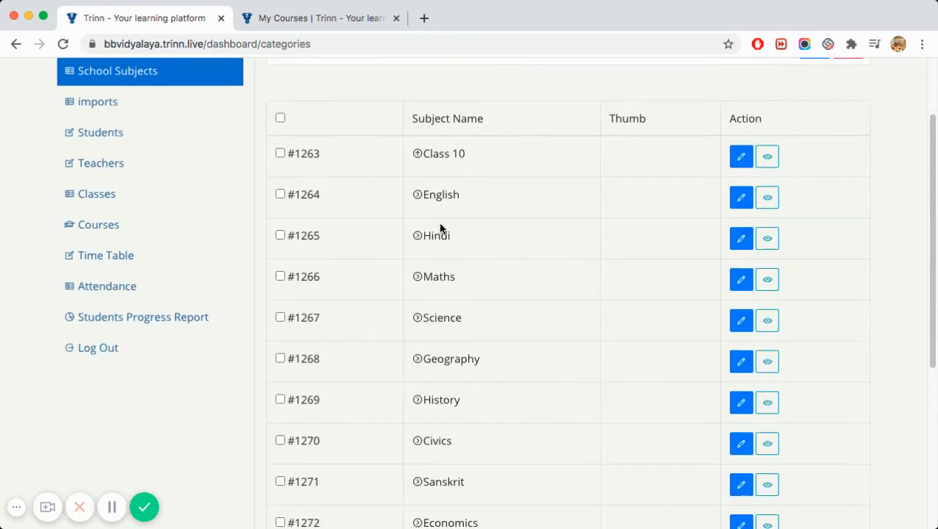
{"action": "scroll", "coordinate": [438, 220], "scroll_direction": "down", "scroll_amount": 5}
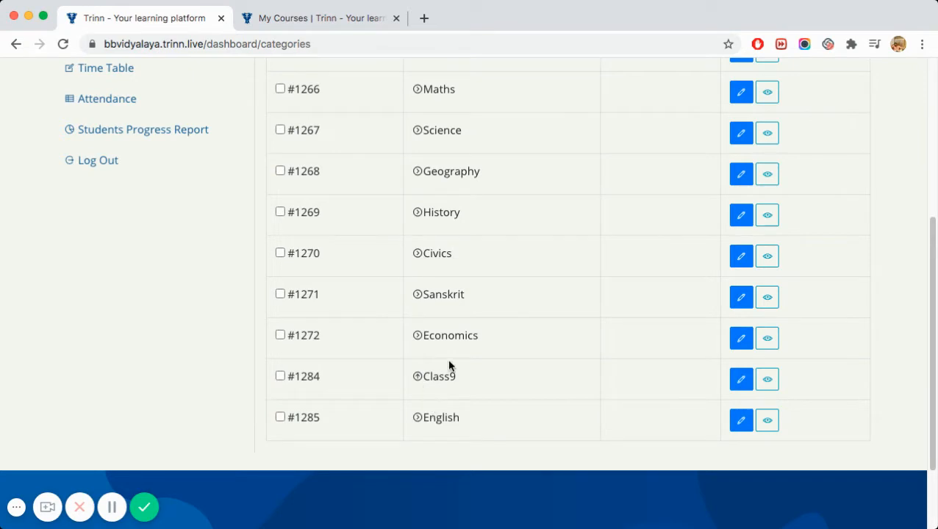
{"action": "scroll", "coordinate": [448, 368], "scroll_direction": "up", "scroll_amount": 7}
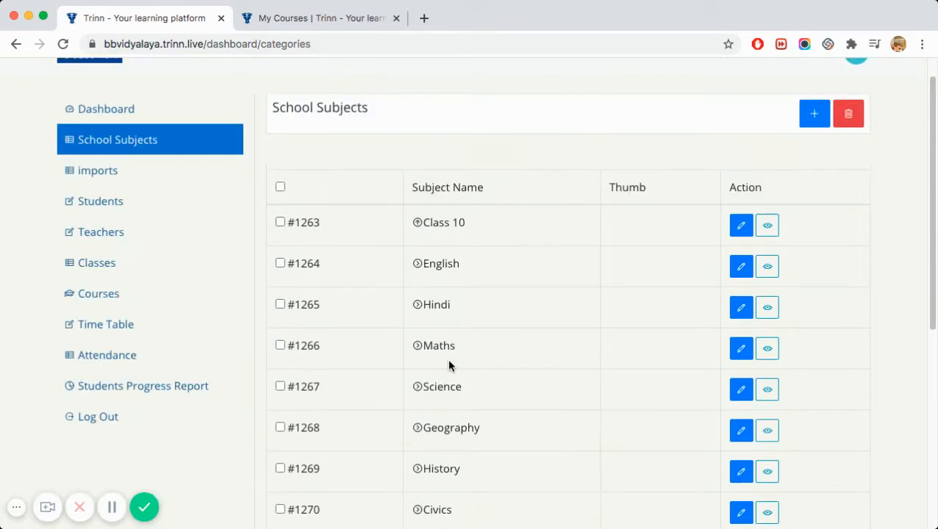
- Open the Teachers list, start a new teacher form, then abandon it
{"action": "left_click", "coordinate": [94, 240]}
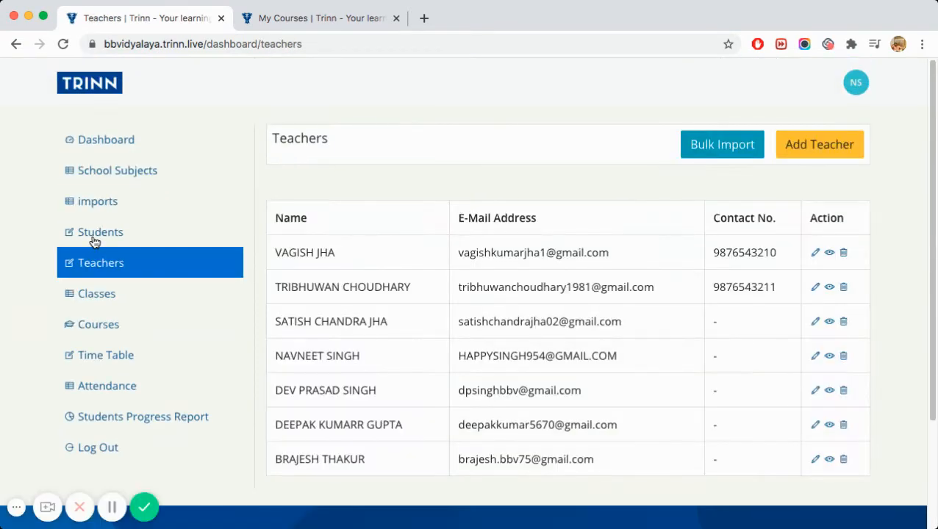
{"action": "left_click", "coordinate": [806, 159]}
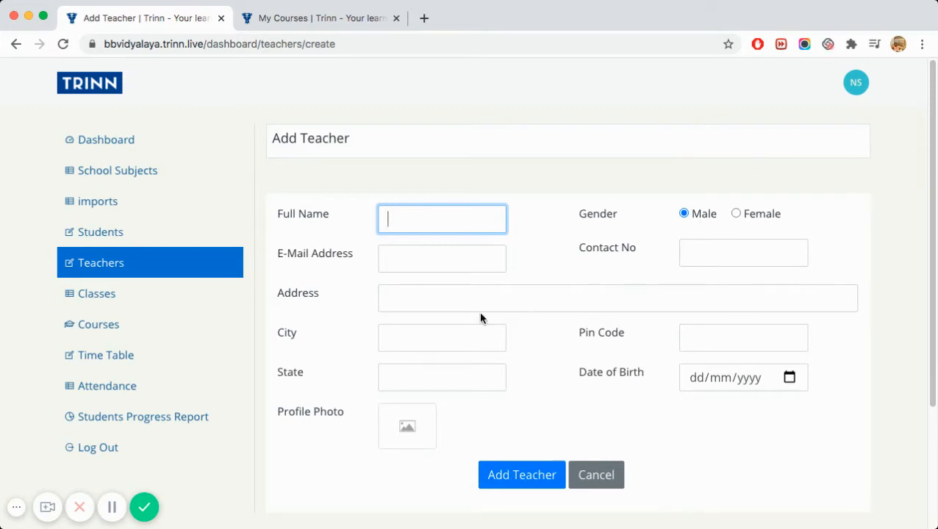
{"action": "left_click", "coordinate": [601, 467]}
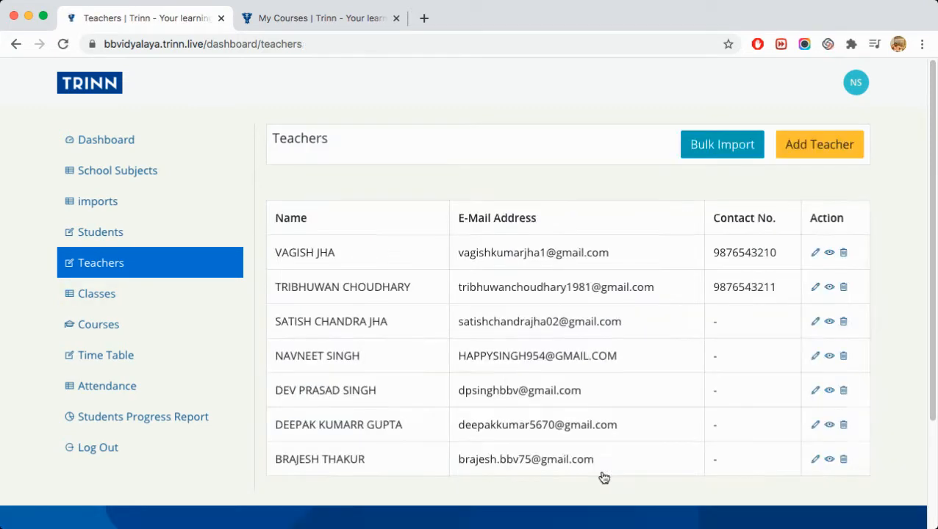
- Correct the third teacher's contact number and city, save, and open Classes
{"action": "left_click", "coordinate": [815, 323]}
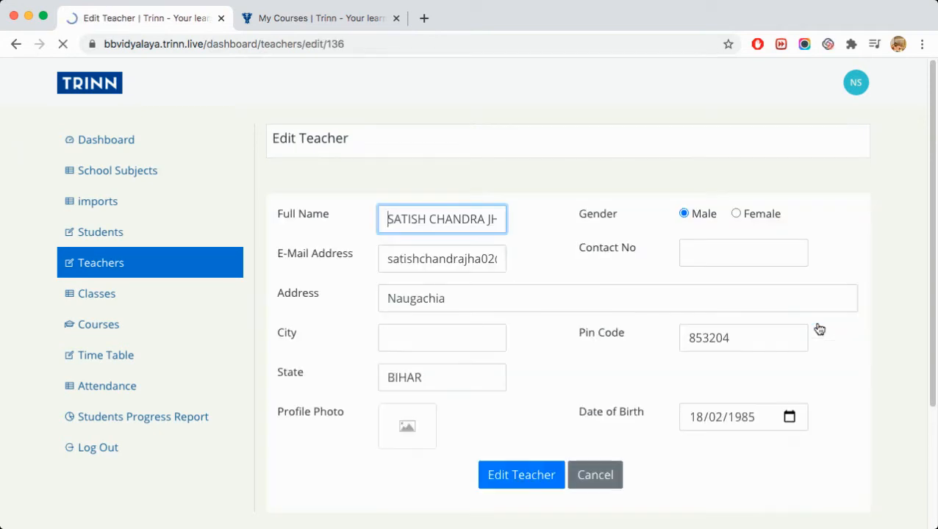
{"action": "left_click", "coordinate": [689, 259]}
{"action": "type", "text": "9876543210"}
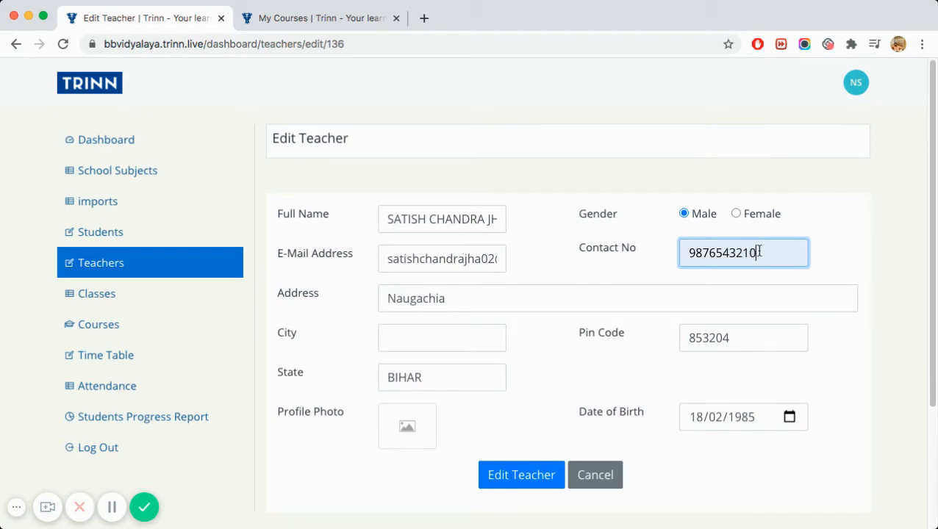
{"action": "key", "text": "BackSpace"}
{"action": "key", "text": "BackSpace"}
{"action": "type", "text": "12"}
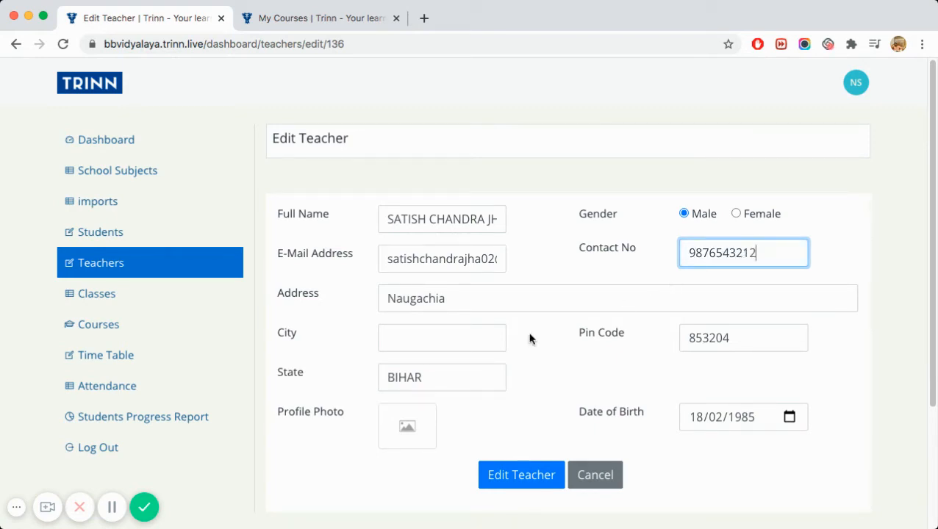
{"action": "left_click", "coordinate": [442, 337]}
{"action": "left_click", "coordinate": [419, 382]}
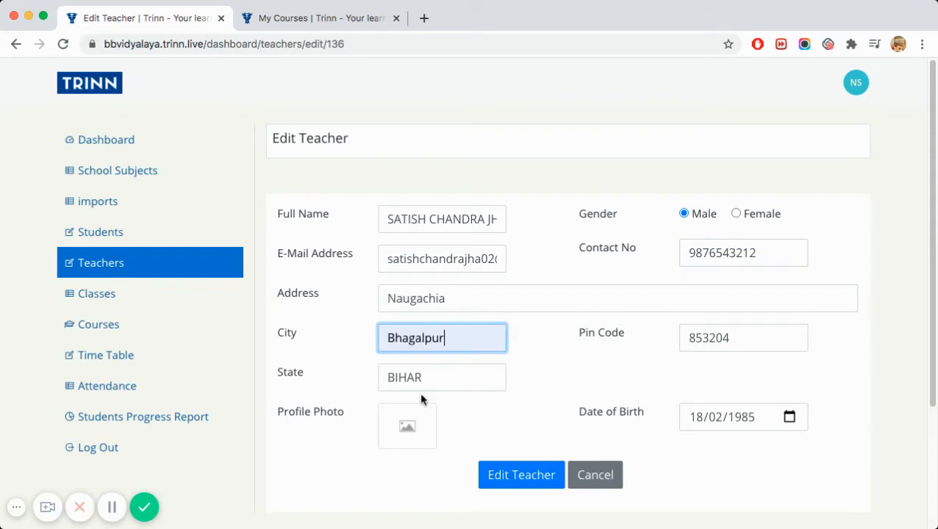
{"action": "left_click", "coordinate": [518, 476]}
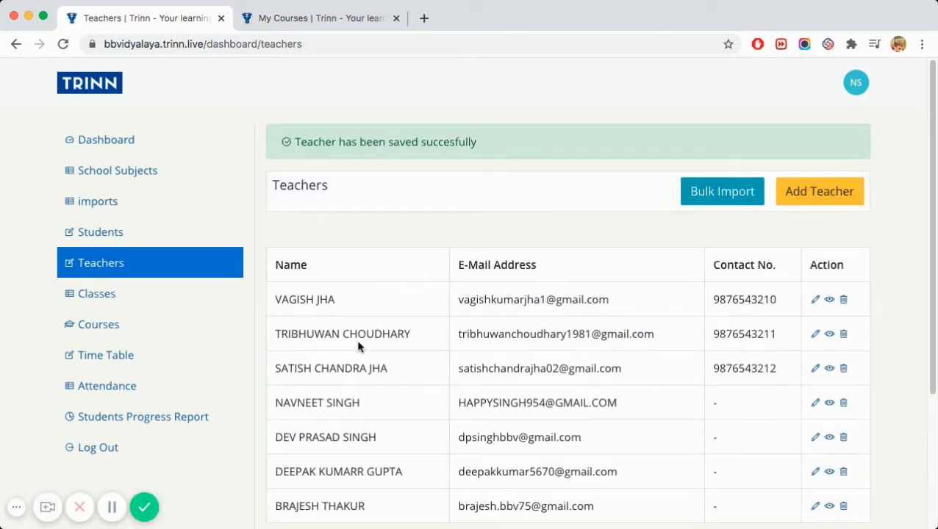
{"action": "left_click", "coordinate": [109, 305]}
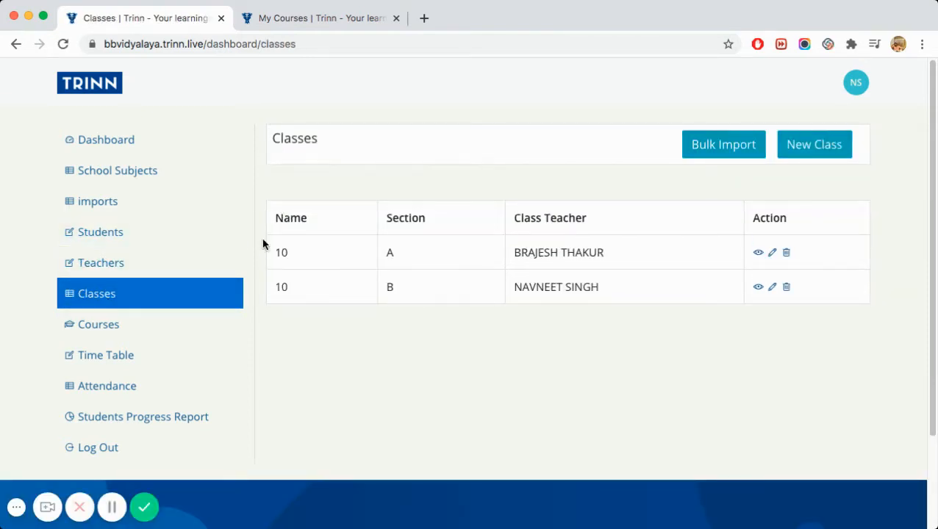
- Preview a new class 10 with its subject teachers, including Civics, then go to Students
{"action": "left_click", "coordinate": [811, 147]}
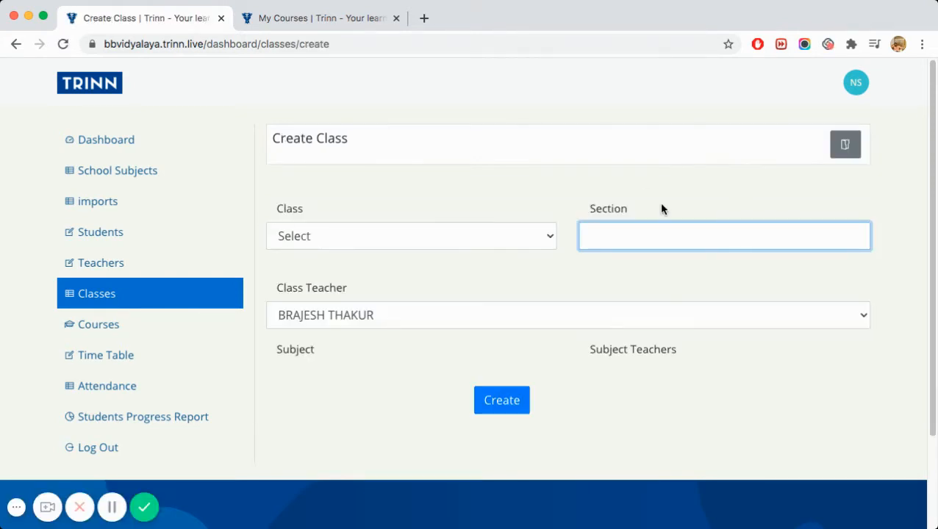
{"action": "left_click", "coordinate": [539, 240]}
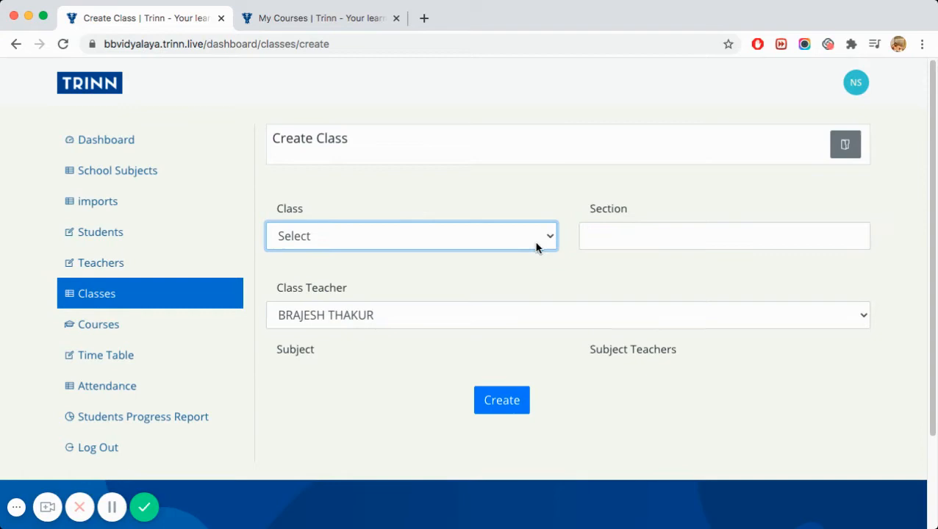
{"action": "left_click", "coordinate": [415, 399]}
{"action": "scroll", "coordinate": [448, 353], "scroll_direction": "down", "scroll_amount": 3}
{"action": "scroll", "coordinate": [456, 343], "scroll_direction": "down", "scroll_amount": 5}
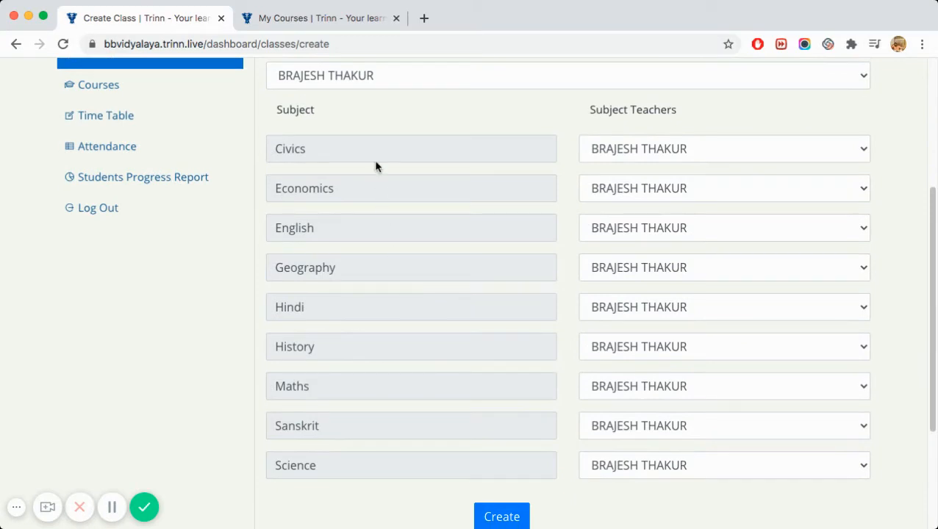
{"action": "left_click", "coordinate": [665, 150]}
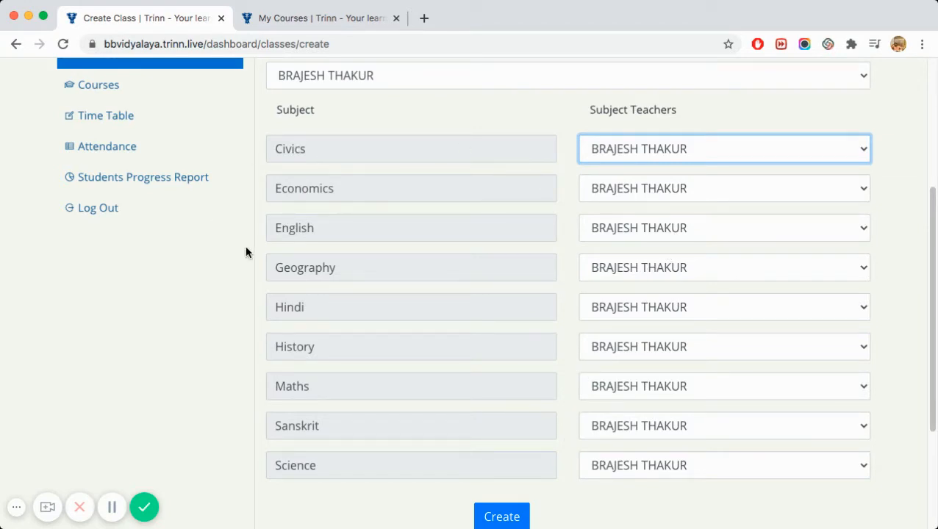
{"action": "left_click_drag", "start_coordinate": [930, 229], "coordinate": [931, 162]}
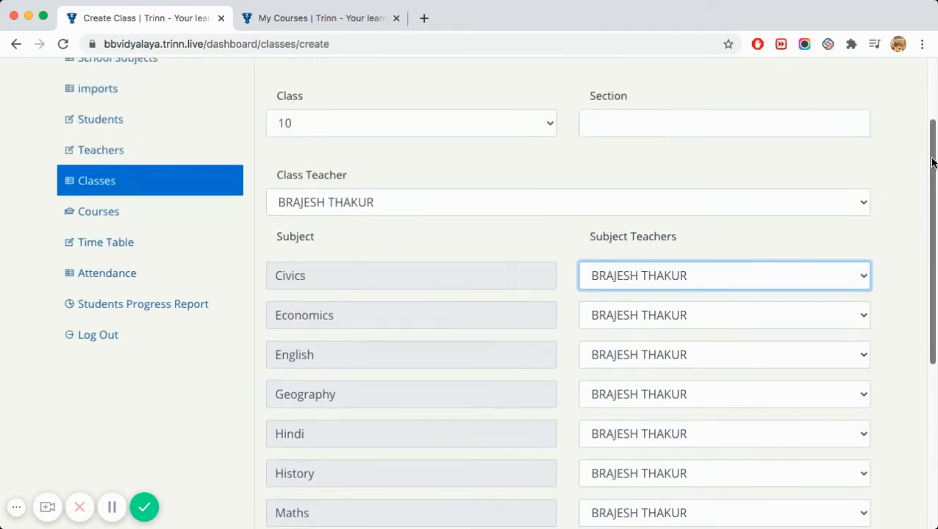
{"action": "left_click", "coordinate": [101, 124]}
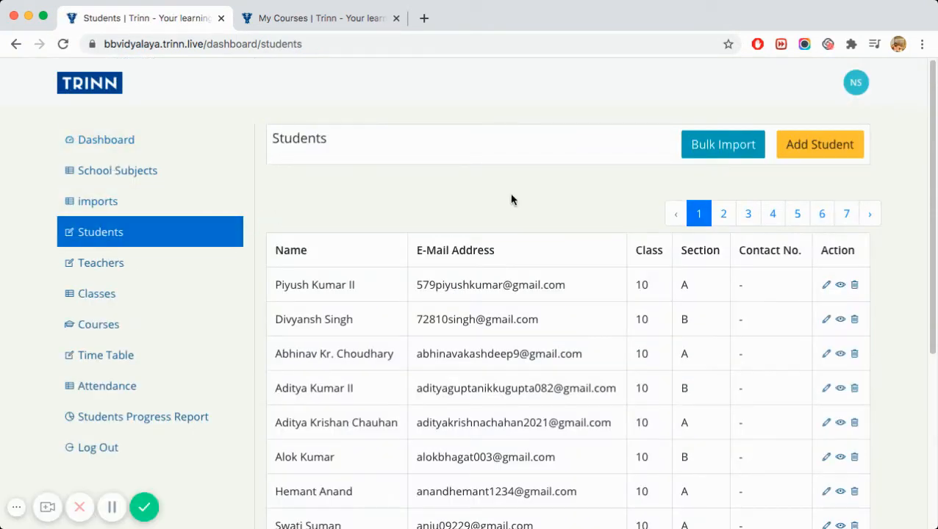
{"action": "left_click", "coordinate": [796, 149]}
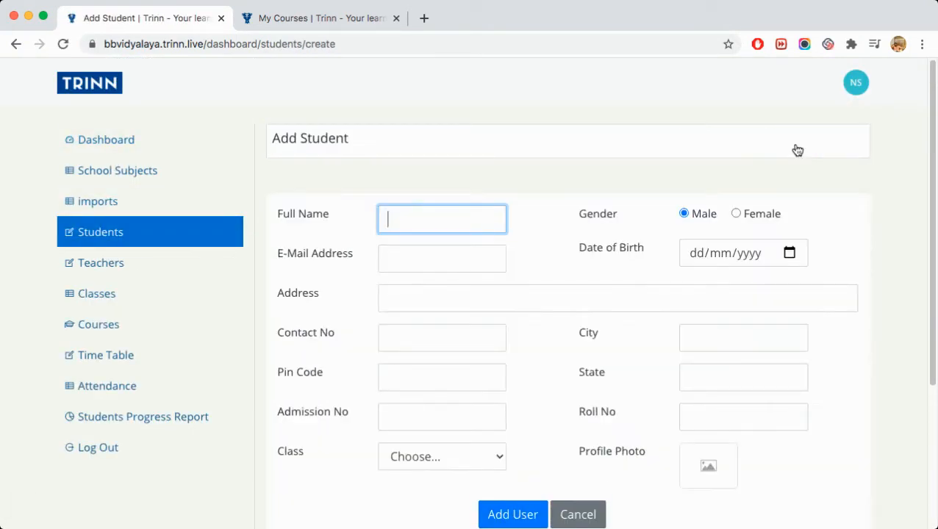
{"action": "scroll", "coordinate": [511, 342], "scroll_direction": "down", "scroll_amount": 1}
{"action": "scroll", "coordinate": [511, 342], "scroll_direction": "down", "scroll_amount": 1}
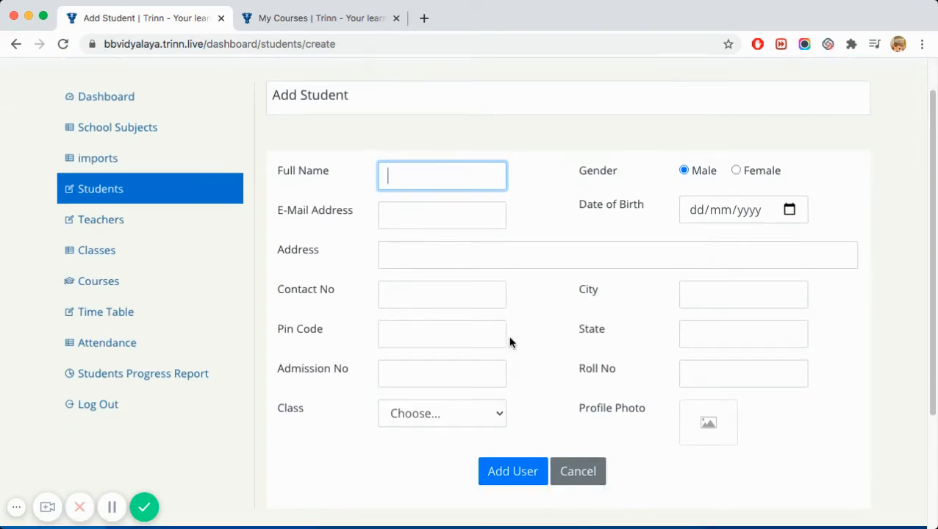
{"action": "scroll", "coordinate": [510, 342], "scroll_direction": "up", "scroll_amount": 2}
{"action": "scroll", "coordinate": [510, 342], "scroll_direction": "down", "scroll_amount": 5}
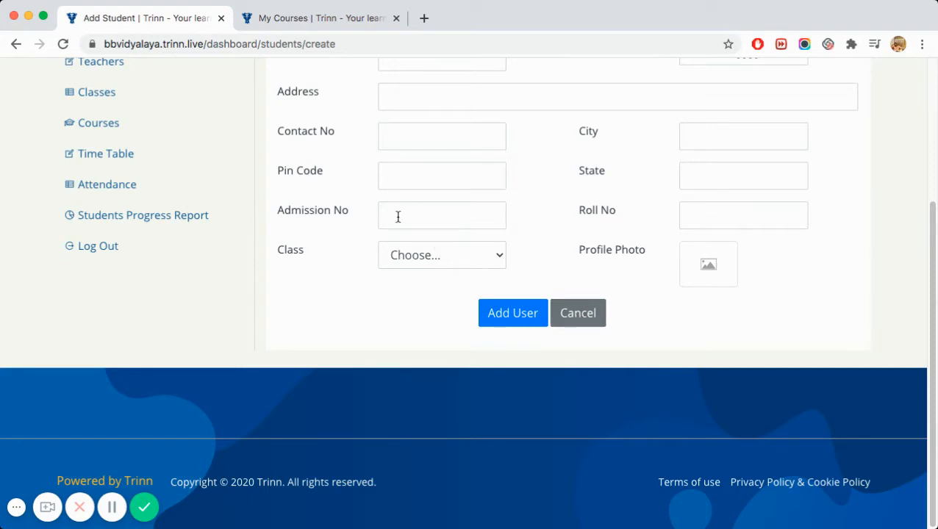
{"action": "left_click", "coordinate": [411, 258]}
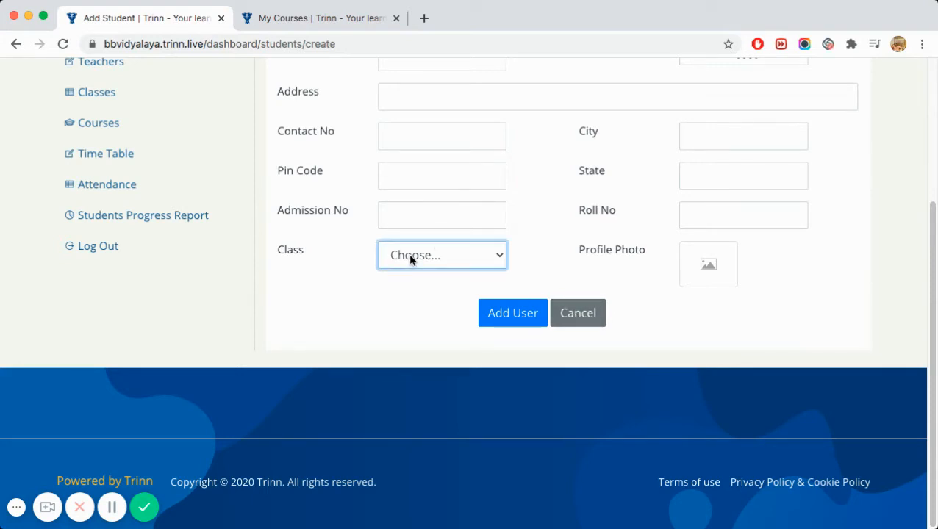
{"action": "left_click", "coordinate": [574, 321]}
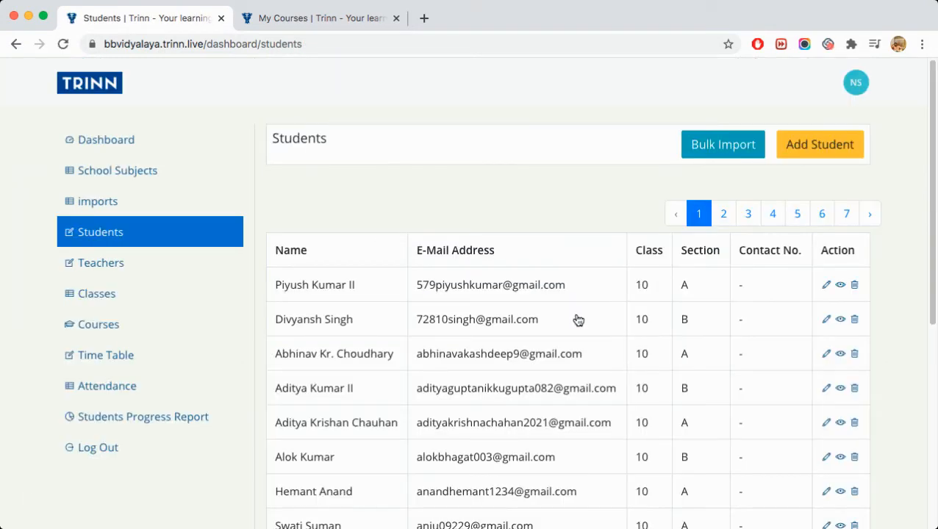
- Look over the Bulk Import CSV page for users, then bring up the Time Table
{"action": "left_click", "coordinate": [704, 147]}
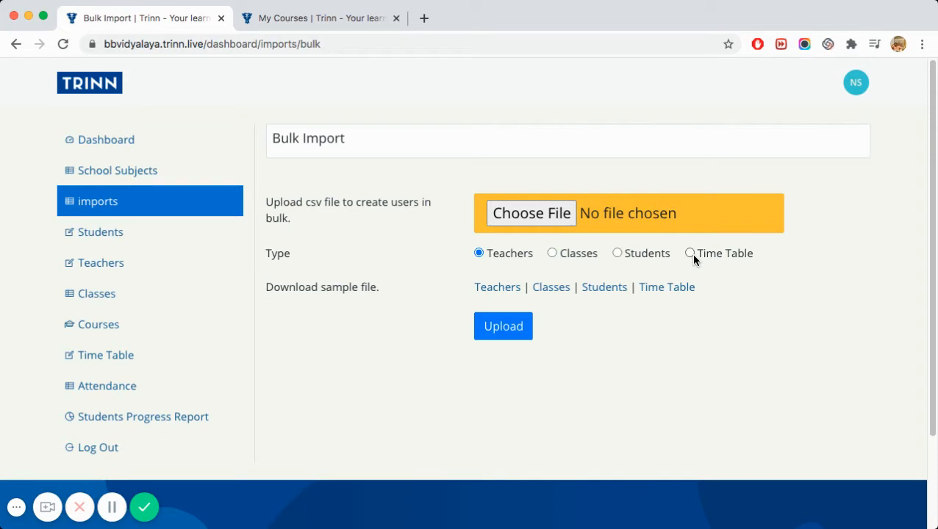
{"action": "left_click", "coordinate": [122, 360]}
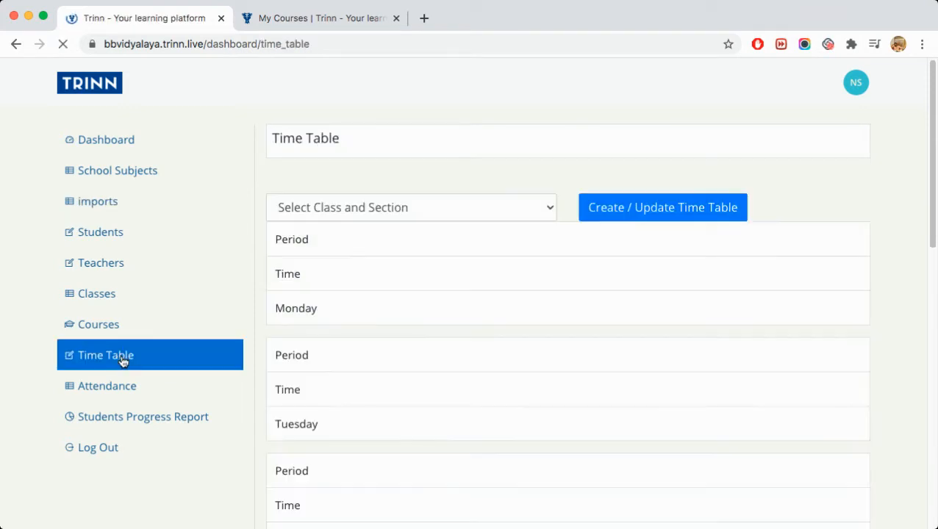
- Show the Class 10 - A timetable and open its editor
{"action": "left_click", "coordinate": [386, 211]}
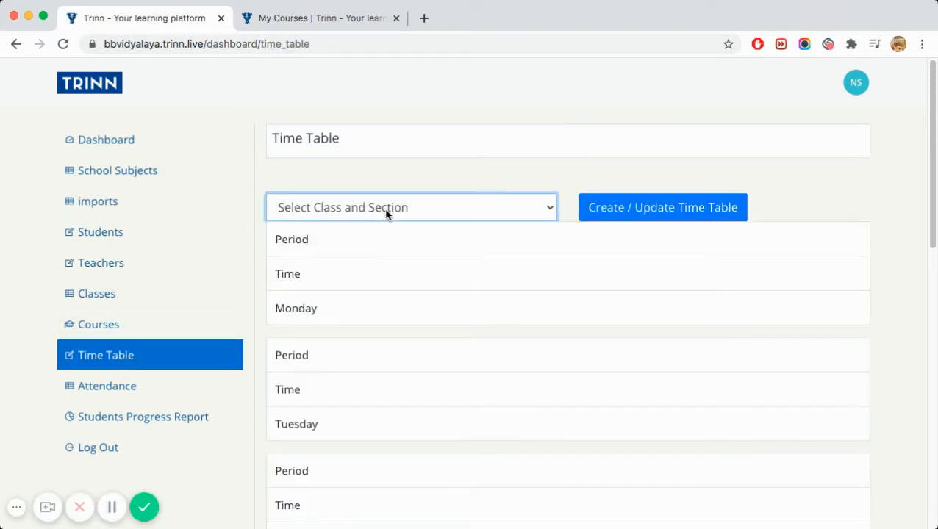
{"action": "left_click", "coordinate": [384, 221]}
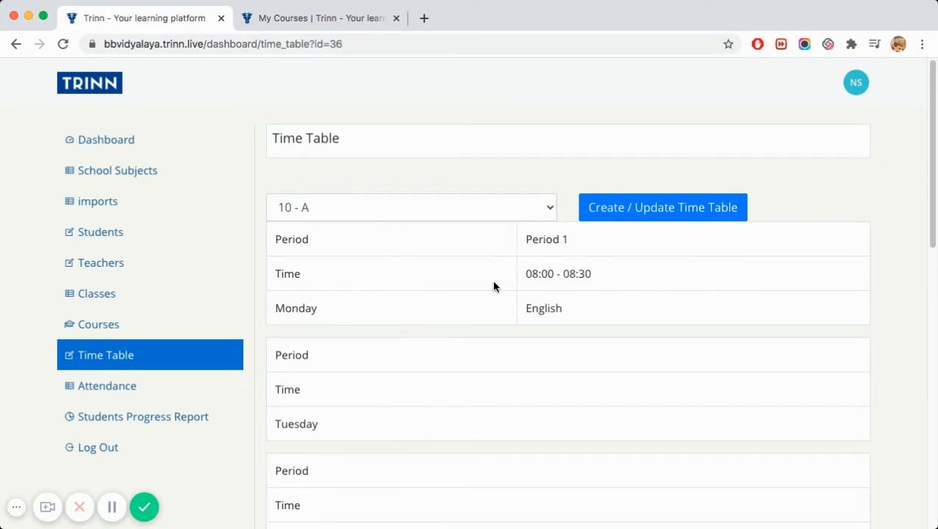
{"action": "left_click", "coordinate": [621, 209]}
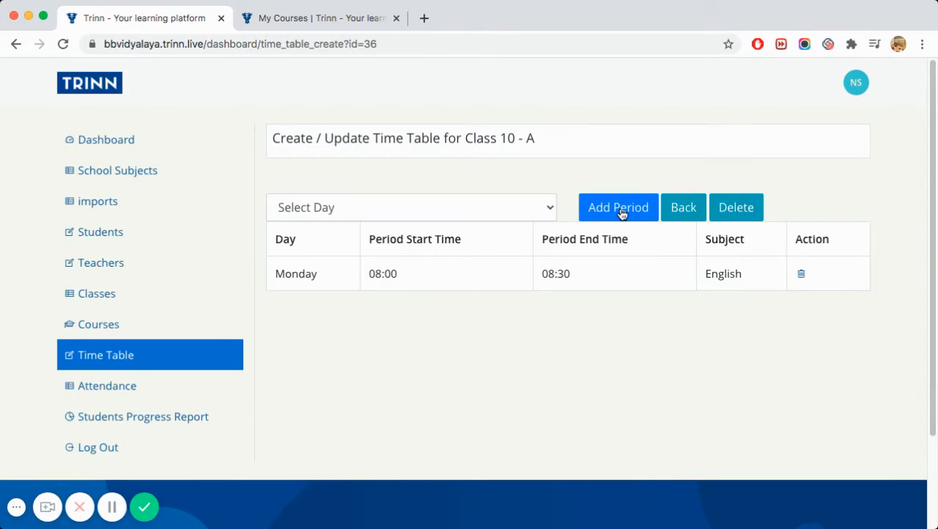
- Add a Tuesday Hindi period from 08:00 AM to 08:30 AM and create it
{"action": "left_click", "coordinate": [529, 213]}
{"action": "left_click", "coordinate": [523, 242]}
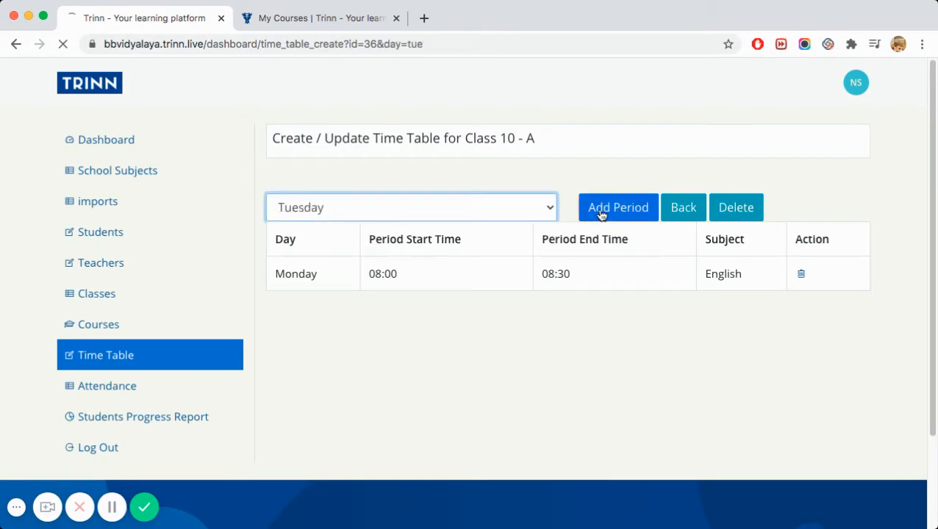
{"action": "left_click", "coordinate": [598, 212]}
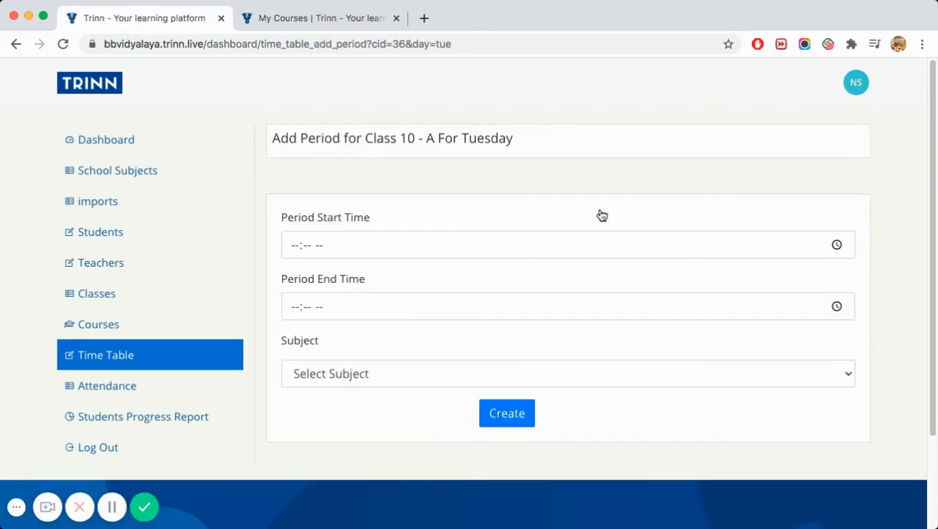
{"action": "left_click", "coordinate": [291, 248]}
{"action": "type", "text": "0800"}
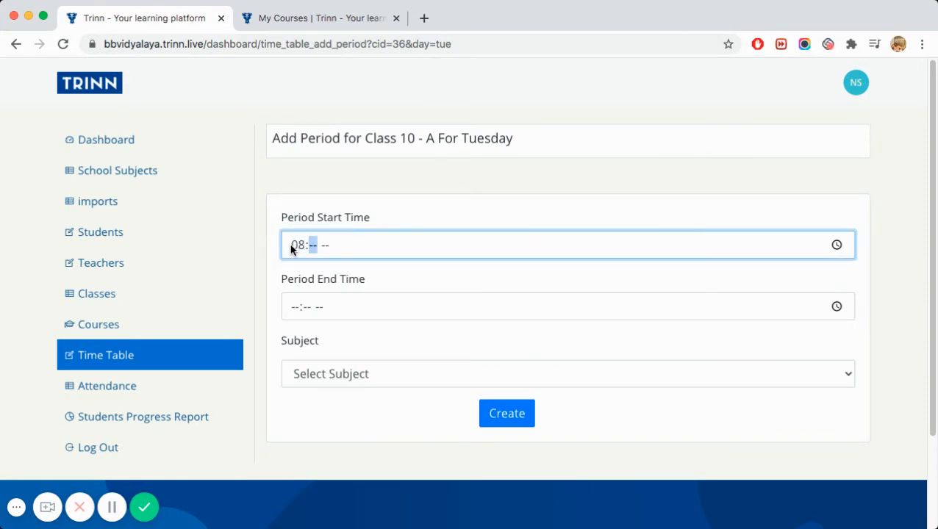
{"action": "type", "text": "a"}
{"action": "left_click", "coordinate": [297, 309]}
{"action": "type", "text": "08"}
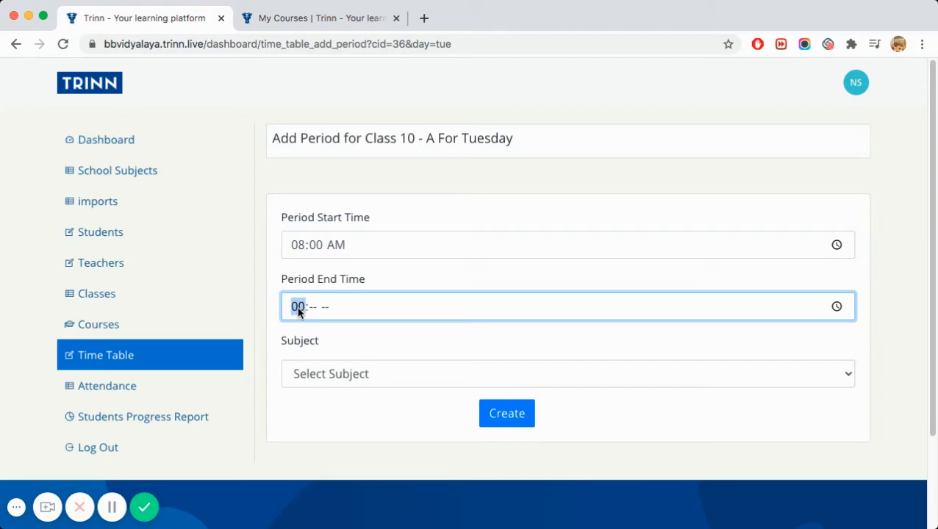
{"action": "type", "text": "30a"}
{"action": "left_click", "coordinate": [306, 376]}
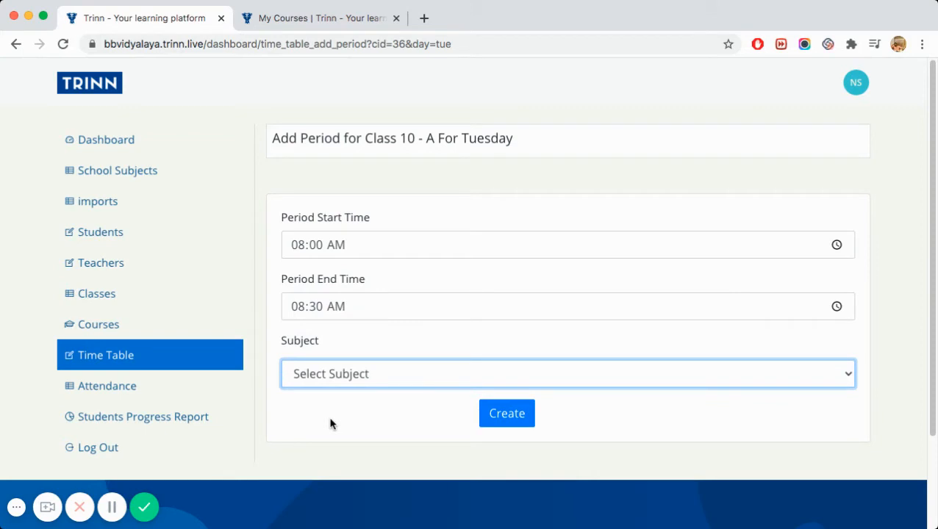
{"action": "key", "text": "h"}
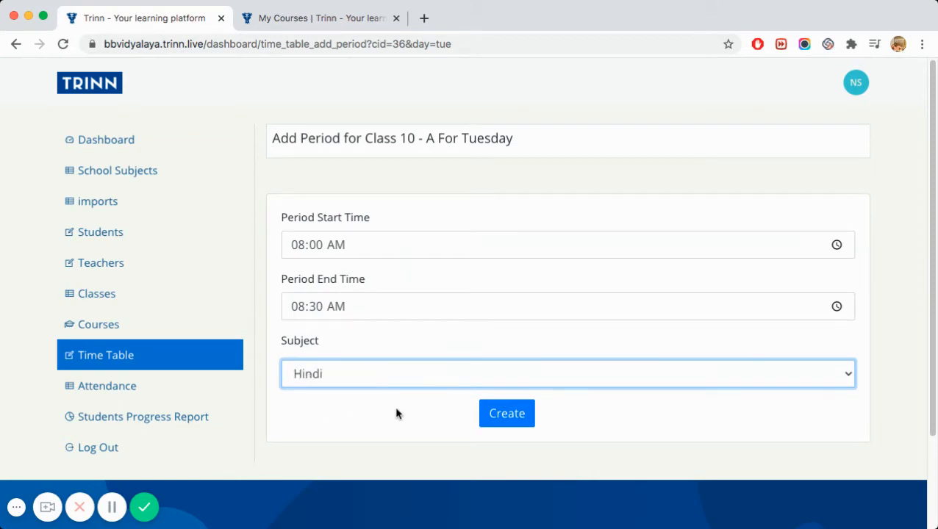
{"action": "left_click", "coordinate": [496, 416]}
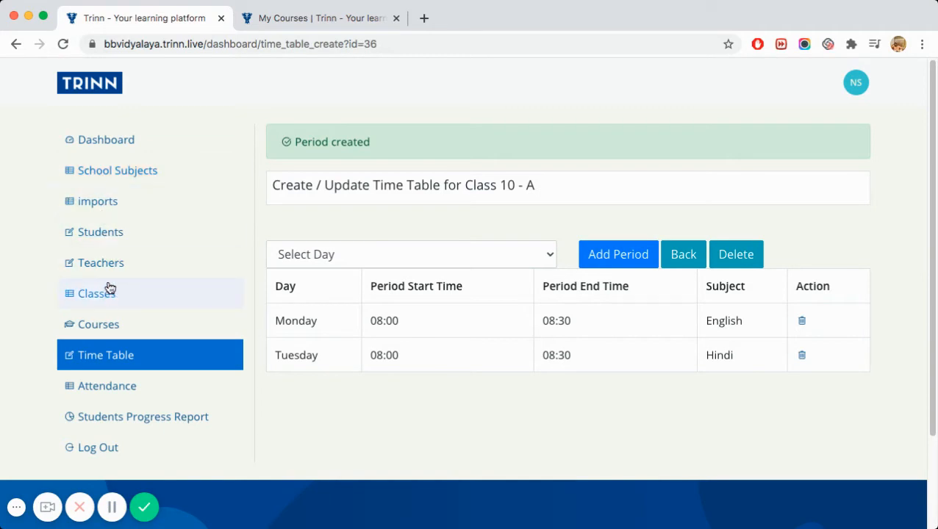
- Open Courses, then switch to the other school's tab and open its Calendar for September 23, 2020
{"action": "left_click", "coordinate": [103, 329]}
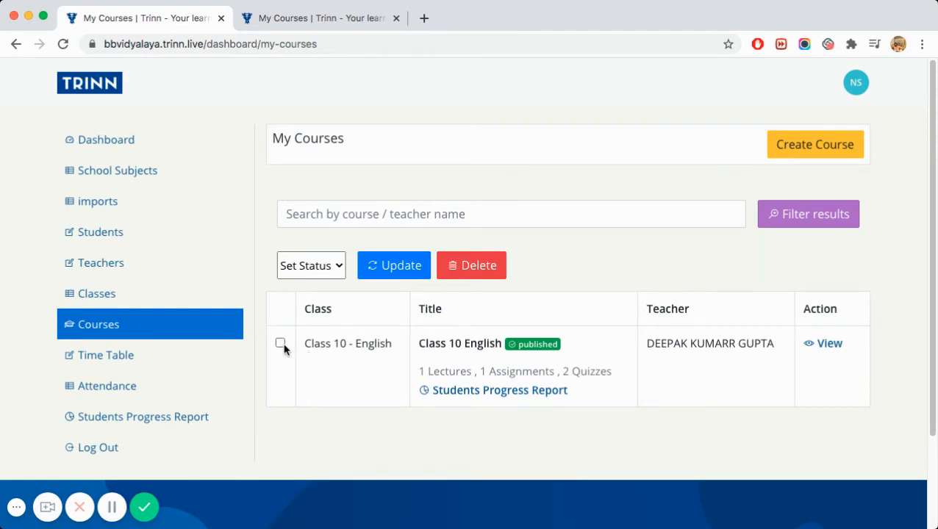
{"action": "left_click", "coordinate": [312, 22]}
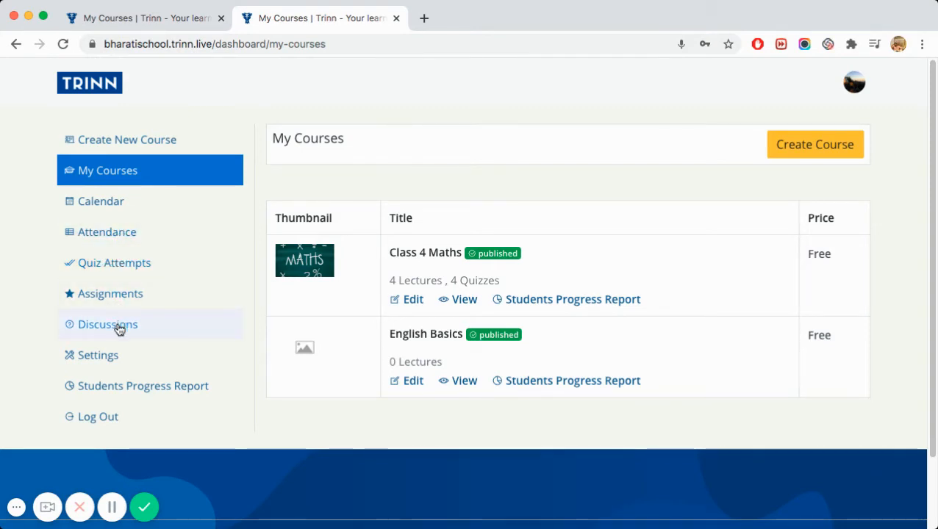
{"action": "left_click", "coordinate": [110, 207]}
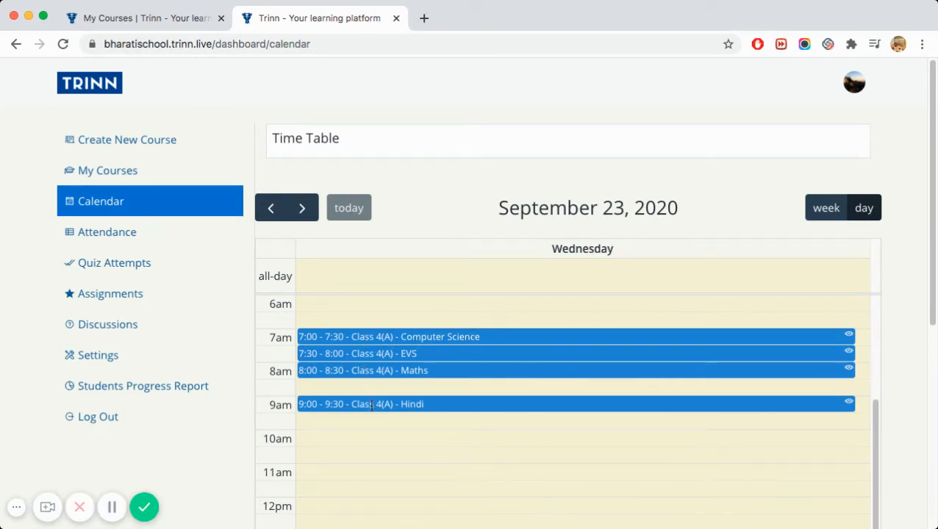
- View the Computer Science session link dialog, close it unsaved, and open Attendance
{"action": "left_click", "coordinate": [380, 337]}
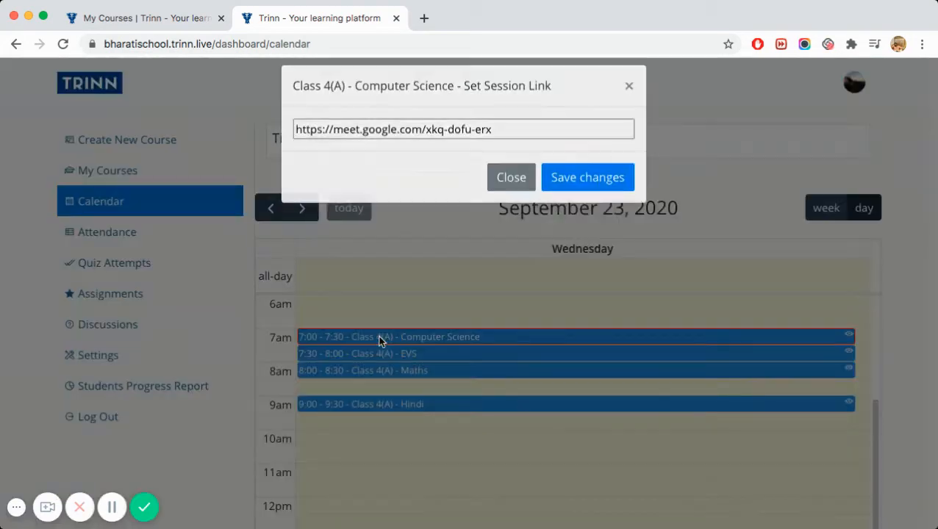
{"action": "left_click", "coordinate": [389, 145]}
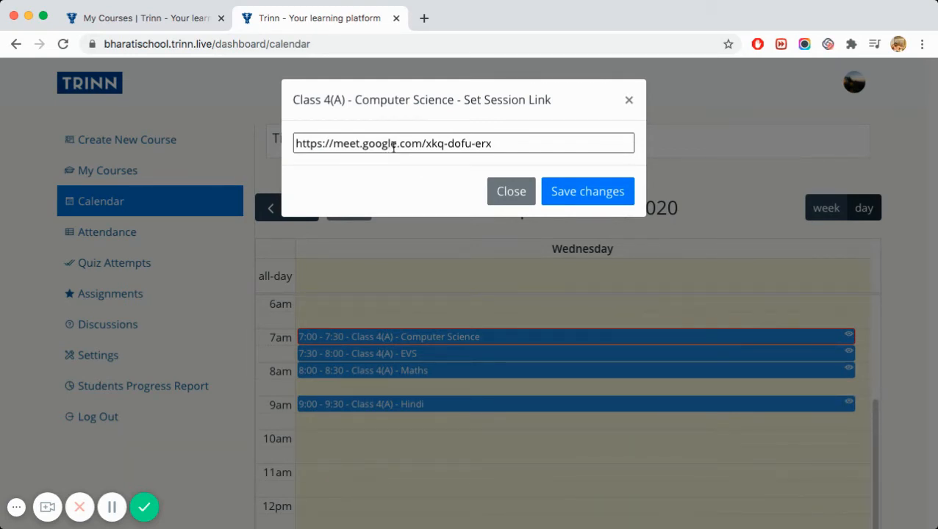
{"action": "left_click", "coordinate": [511, 193]}
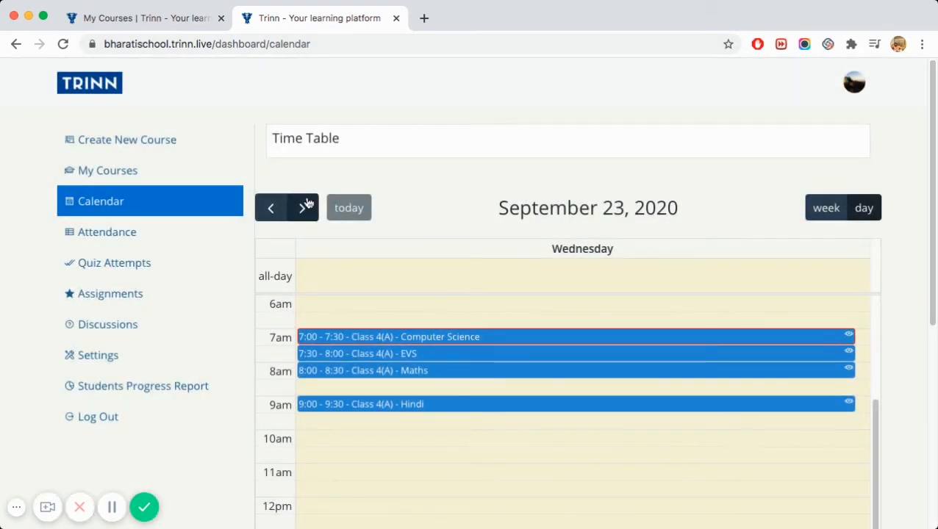
{"action": "left_click", "coordinate": [98, 233]}
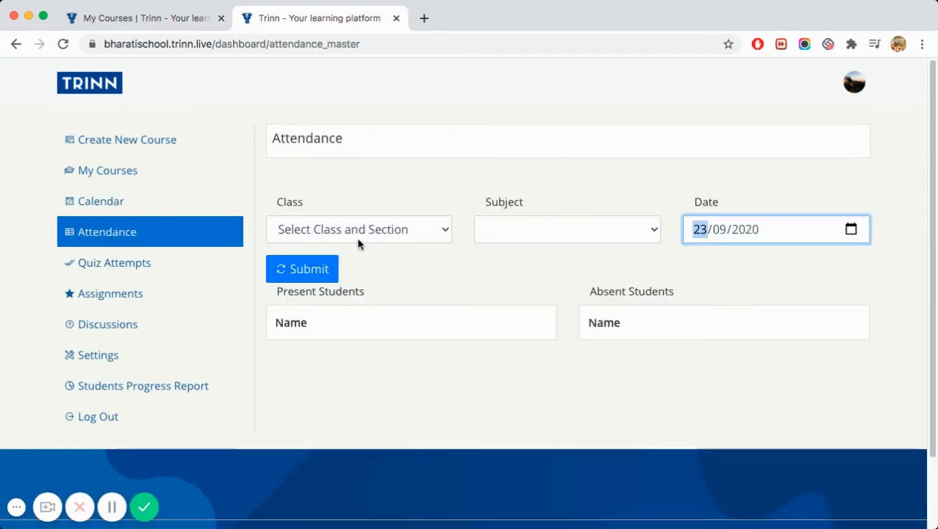
- Load Class 4 - A's English attendance for 23/09/2020
{"action": "left_click", "coordinate": [410, 232]}
{"action": "left_click", "coordinate": [410, 238]}
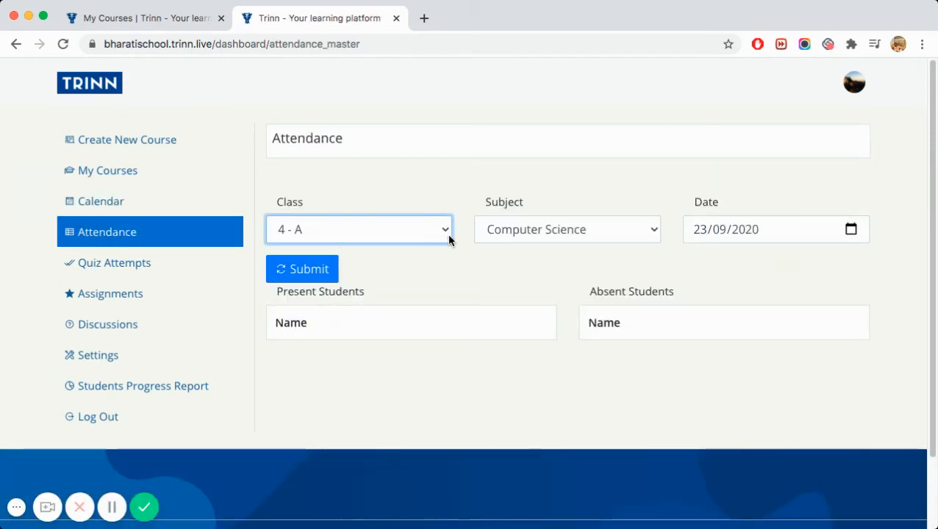
{"action": "left_click", "coordinate": [496, 238]}
{"action": "left_click", "coordinate": [499, 247]}
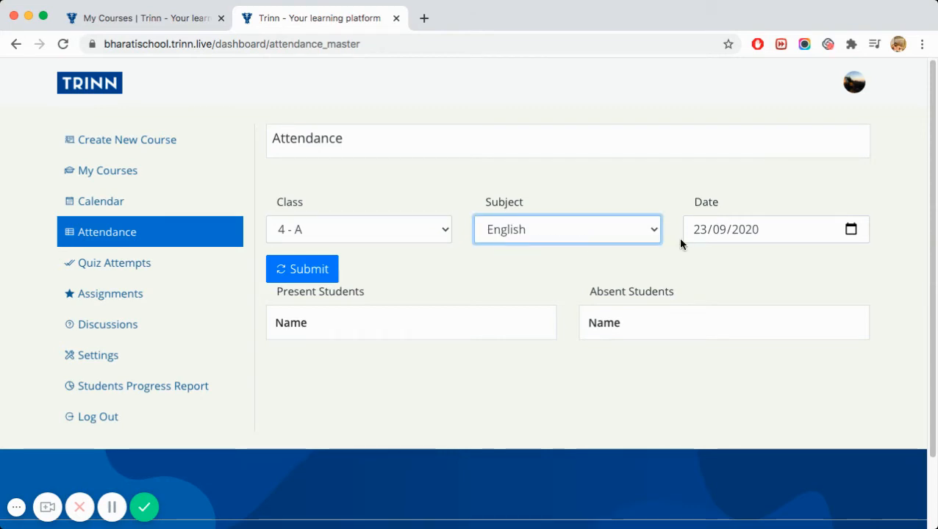
{"action": "left_click", "coordinate": [334, 272]}
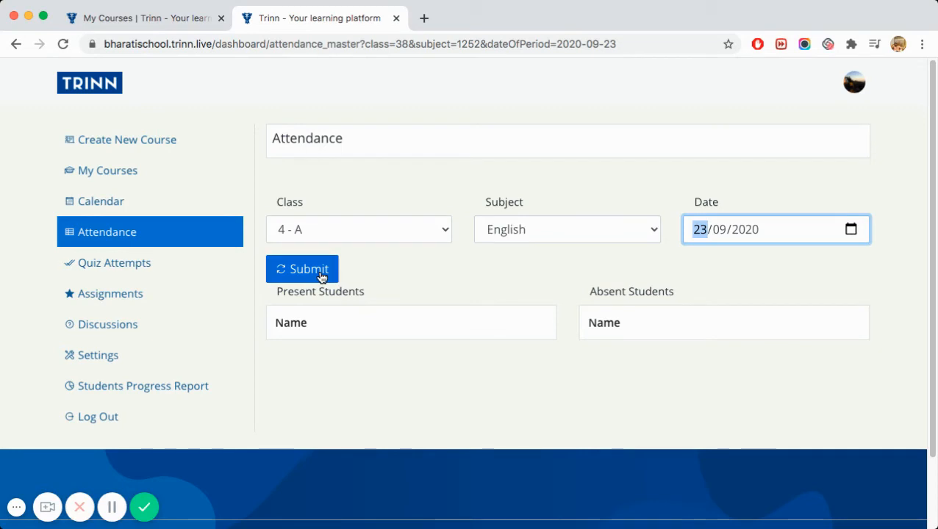
{"action": "left_click", "coordinate": [321, 275]}
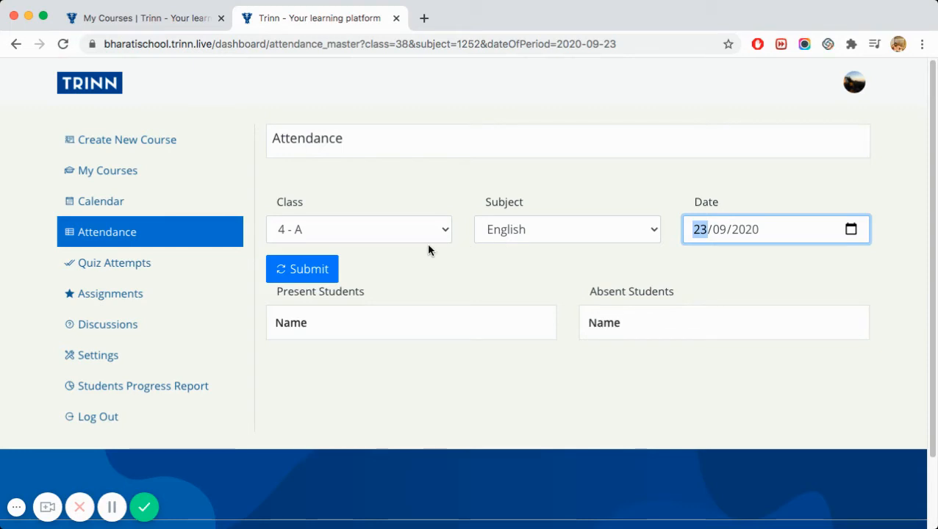
- Switch to EVS on 16/09/2020 and submit, then open Quiz Attempts
{"action": "left_click", "coordinate": [590, 232]}
{"action": "left_click", "coordinate": [586, 215]}
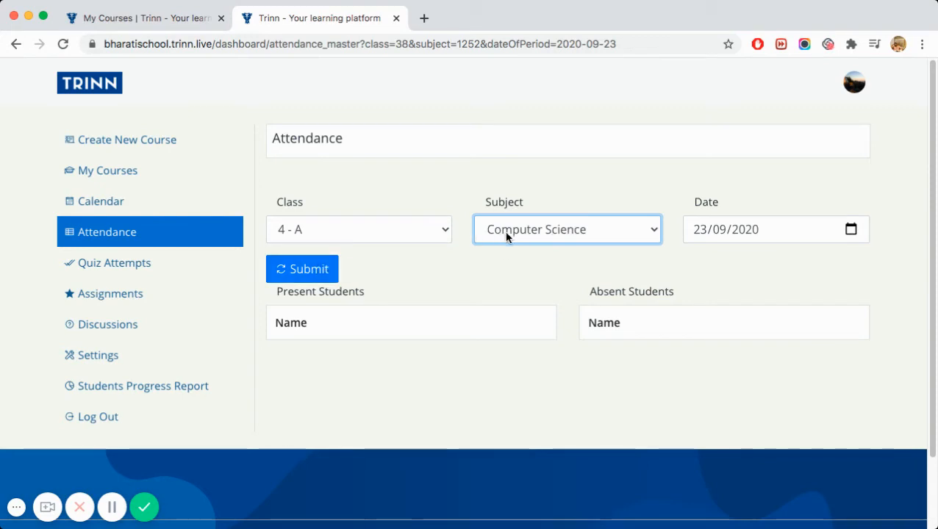
{"action": "key", "text": "Down"}
{"action": "left_click", "coordinate": [734, 230]}
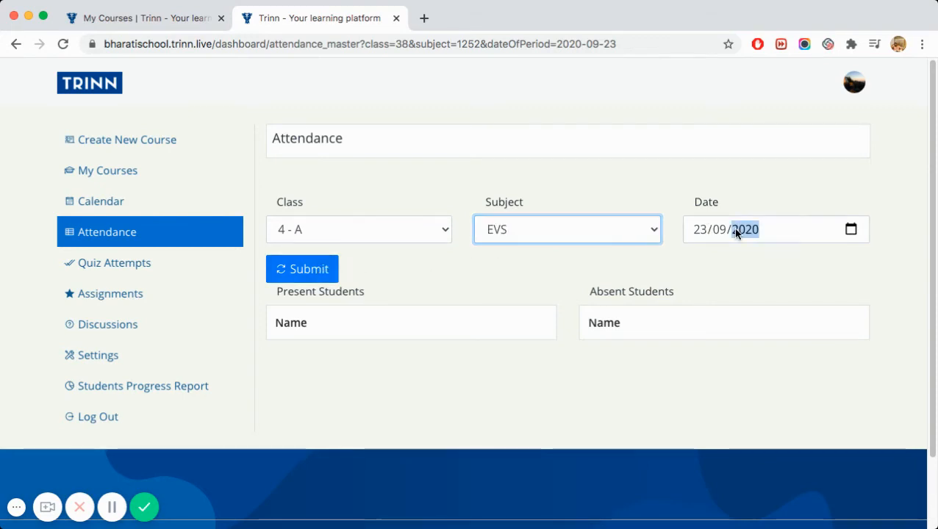
{"action": "left_click", "coordinate": [852, 232]}
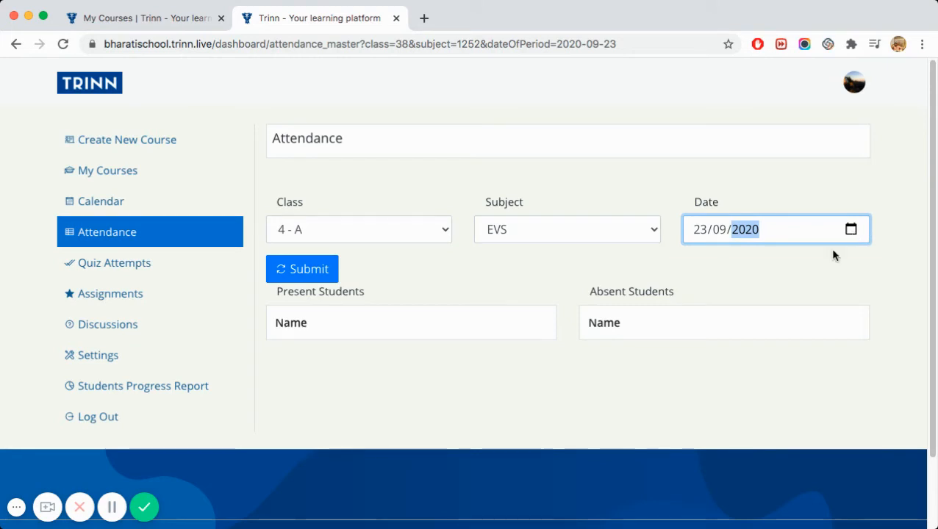
{"action": "left_click", "coordinate": [765, 349]}
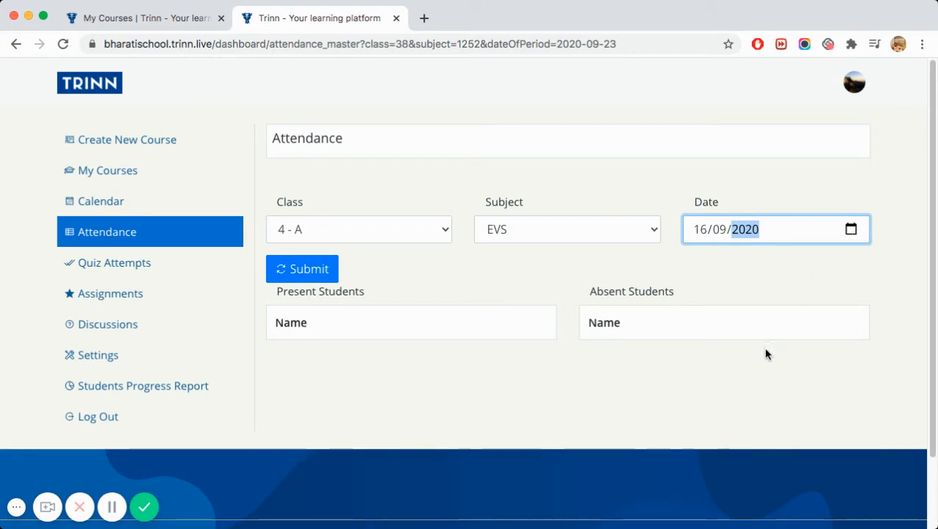
{"action": "left_click", "coordinate": [325, 276]}
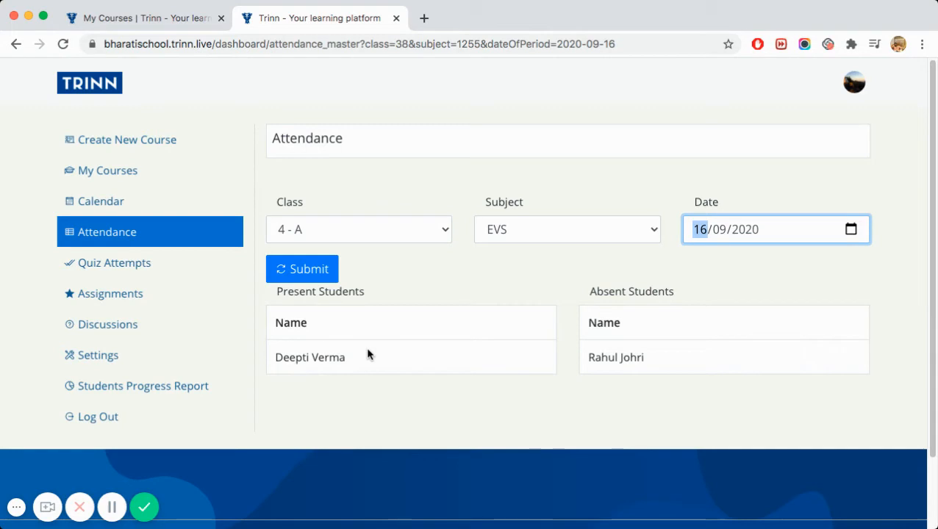
{"action": "left_click", "coordinate": [141, 269]}
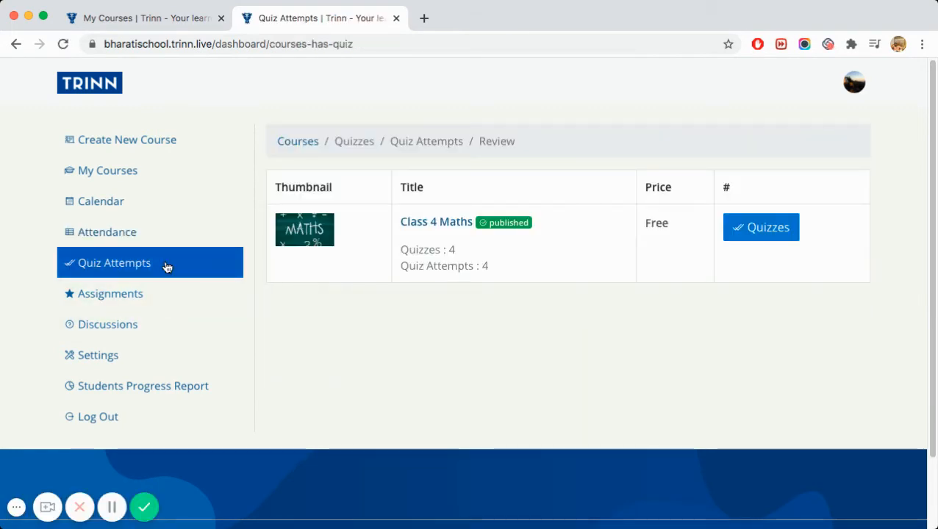
- Review a student's Class 4 Maths 'Add within 1000' attempt (3.0 of 4, Passed), then open Assignments
{"action": "left_click", "coordinate": [764, 232]}
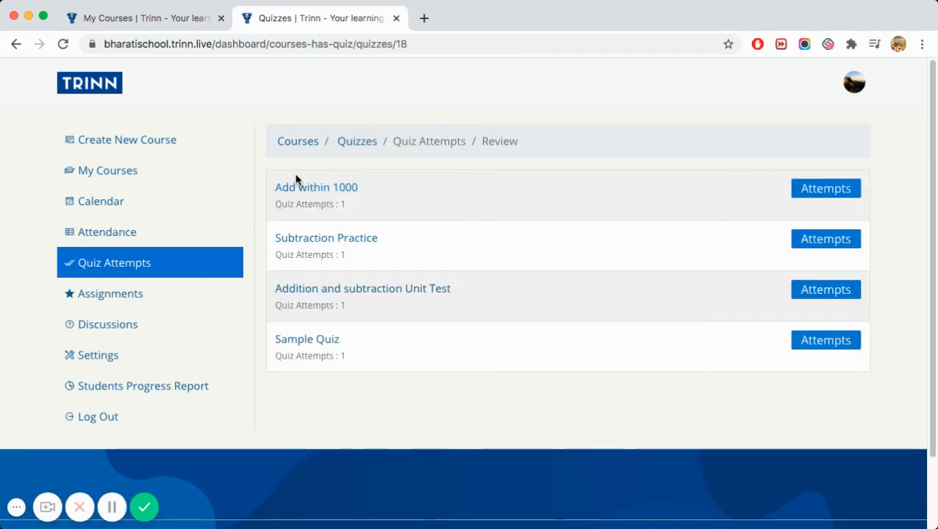
{"action": "left_click", "coordinate": [814, 192]}
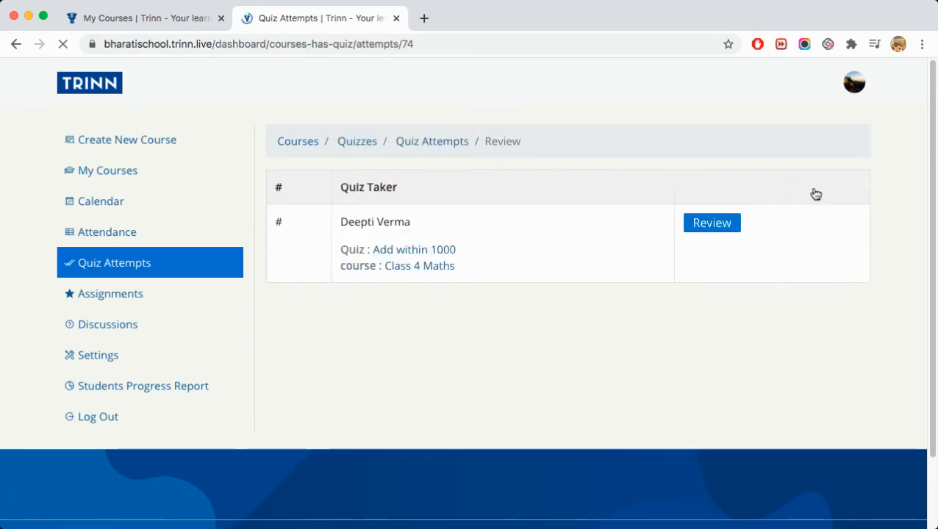
{"action": "left_click", "coordinate": [721, 230]}
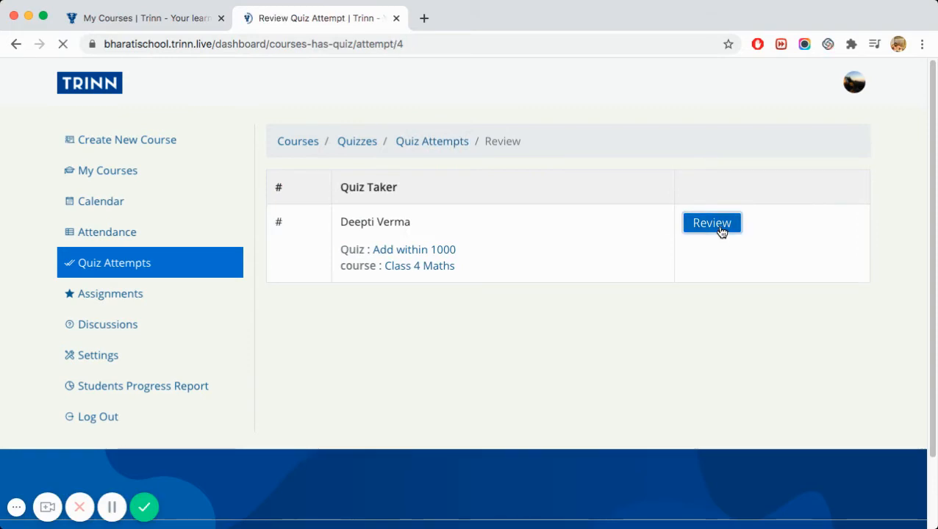
{"action": "scroll", "coordinate": [675, 253], "scroll_direction": "down", "scroll_amount": 3}
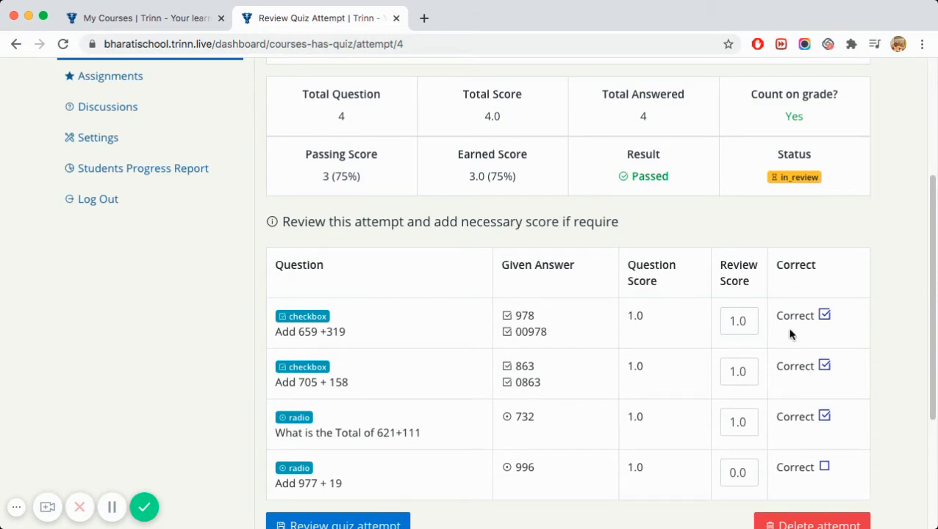
{"action": "scroll", "coordinate": [791, 332], "scroll_direction": "down", "scroll_amount": 2}
{"action": "scroll", "coordinate": [715, 360], "scroll_direction": "up", "scroll_amount": 4}
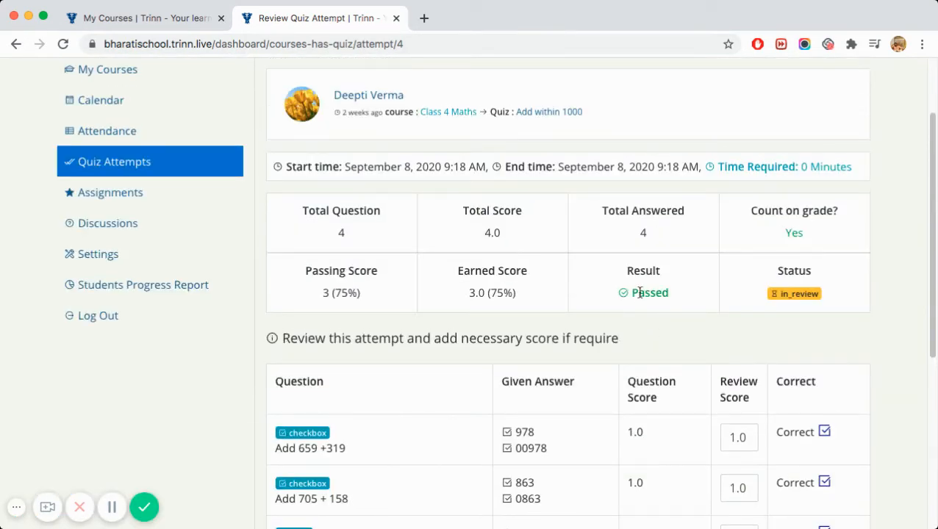
{"action": "scroll", "coordinate": [619, 293], "scroll_direction": "up", "scroll_amount": 1}
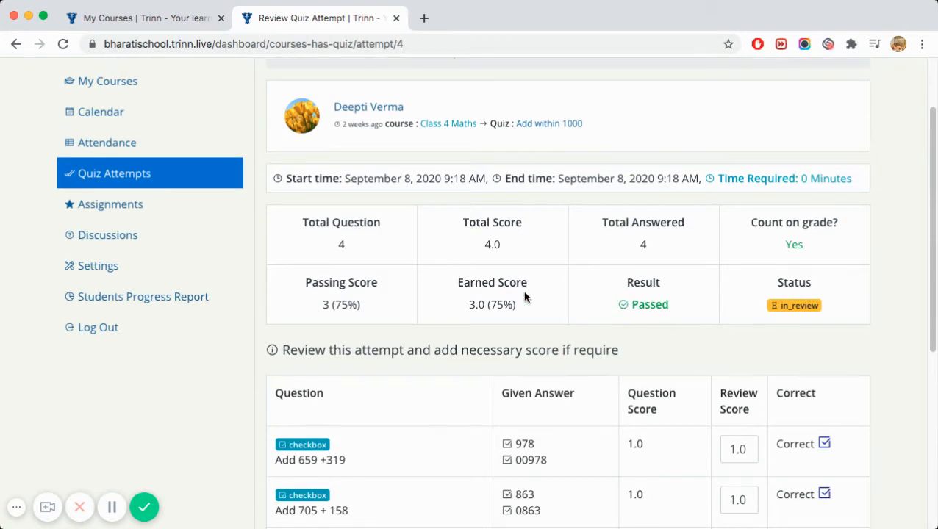
{"action": "left_click", "coordinate": [110, 209]}
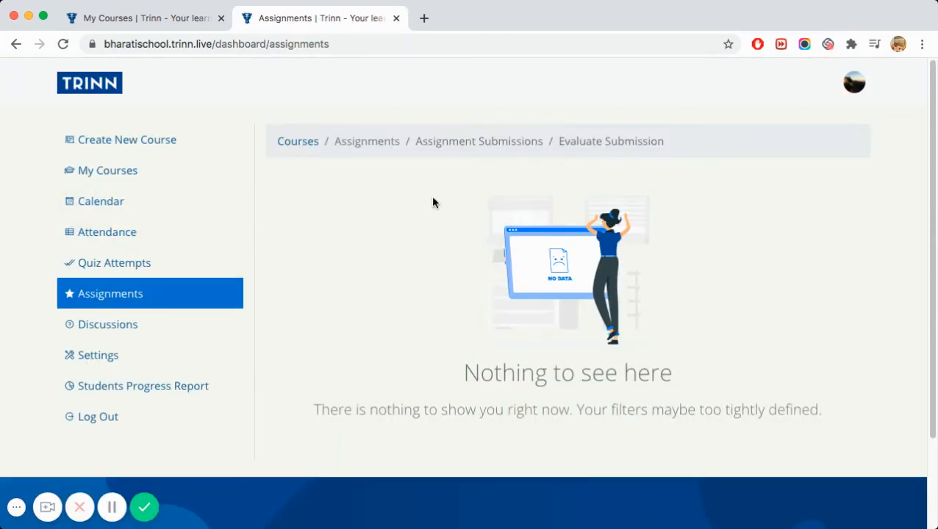
- Check the empty Discussions page, then go to My Courses
{"action": "left_click", "coordinate": [125, 330]}
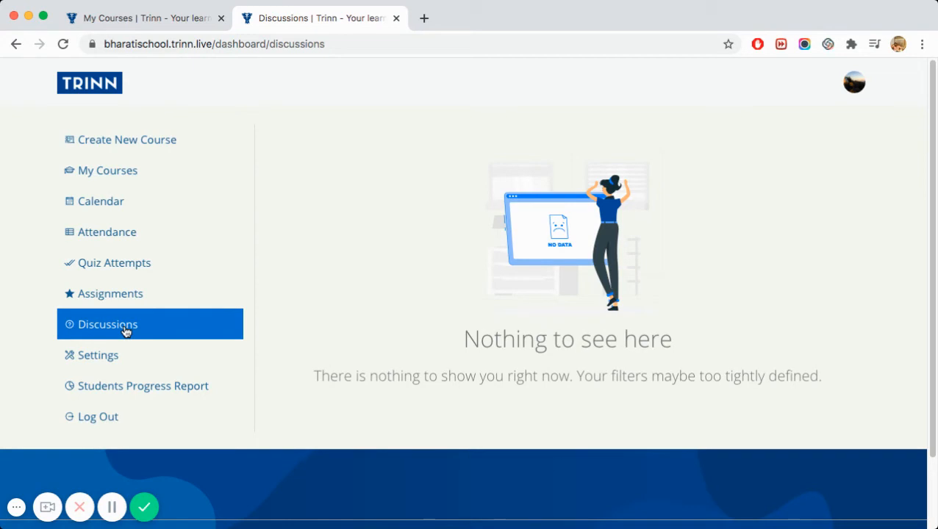
{"action": "left_click", "coordinate": [115, 172]}
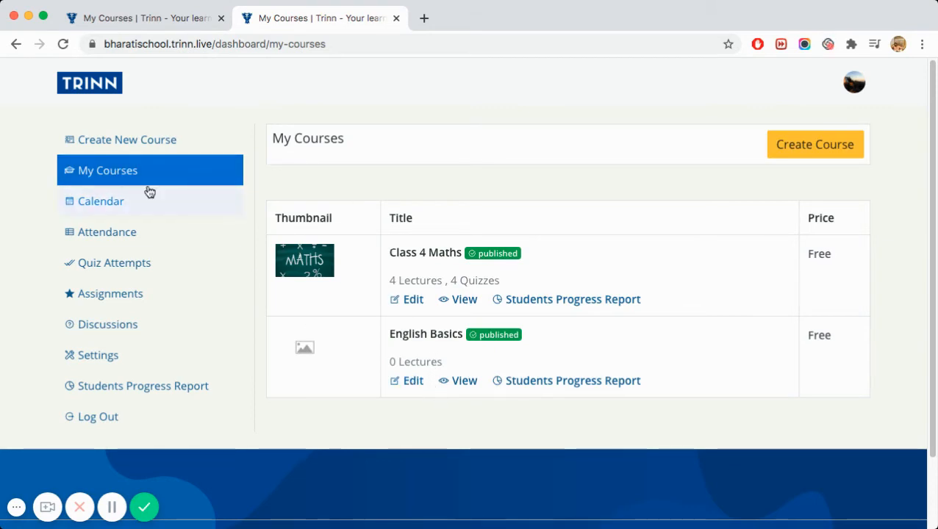
- Open Class 4 Maths for editing and show its curriculum sections
{"action": "left_click", "coordinate": [412, 301]}
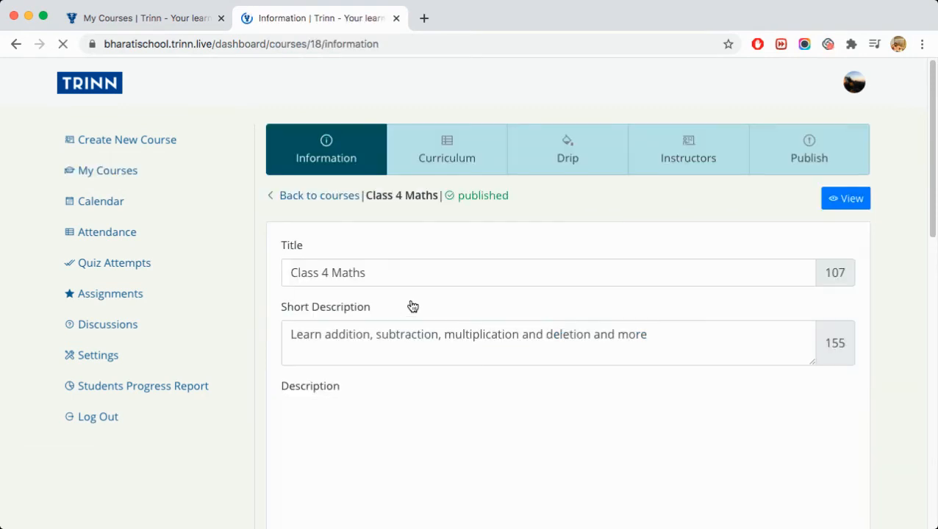
{"action": "scroll", "coordinate": [453, 266], "scroll_direction": "down", "scroll_amount": 2}
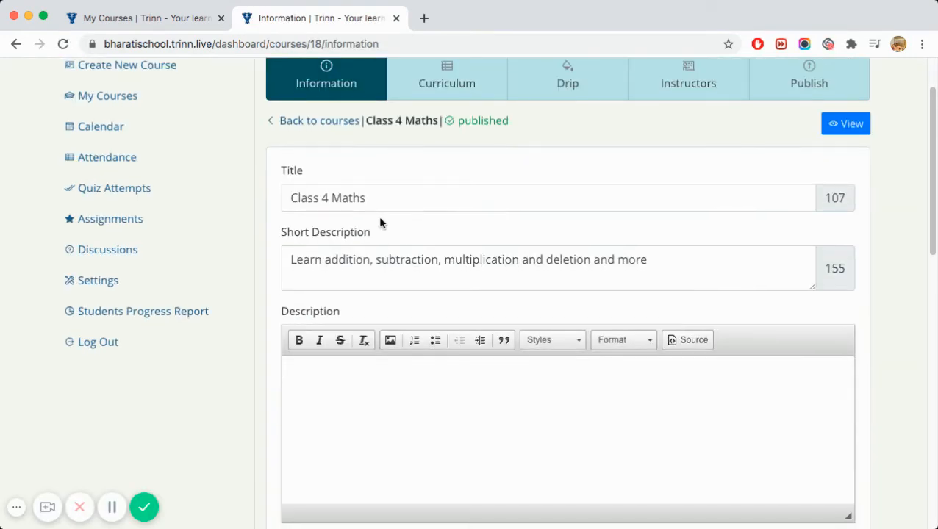
{"action": "scroll", "coordinate": [378, 221], "scroll_direction": "up", "scroll_amount": 1}
{"action": "left_click", "coordinate": [434, 118]}
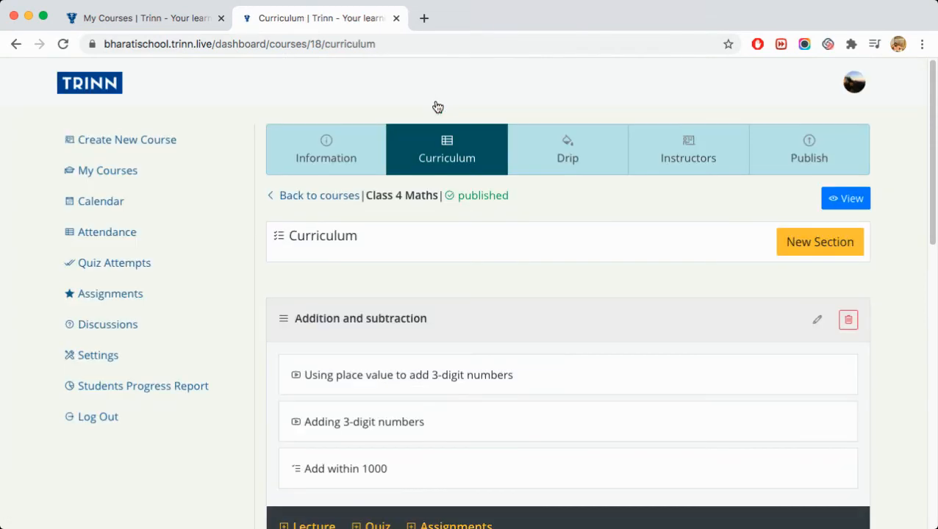
{"action": "scroll", "coordinate": [468, 232], "scroll_direction": "down", "scroll_amount": 4}
- Review the video and attachments of the lecture 'Using place value to add 3-digit numbers'
{"action": "mouse_move", "coordinate": [316, 211]}
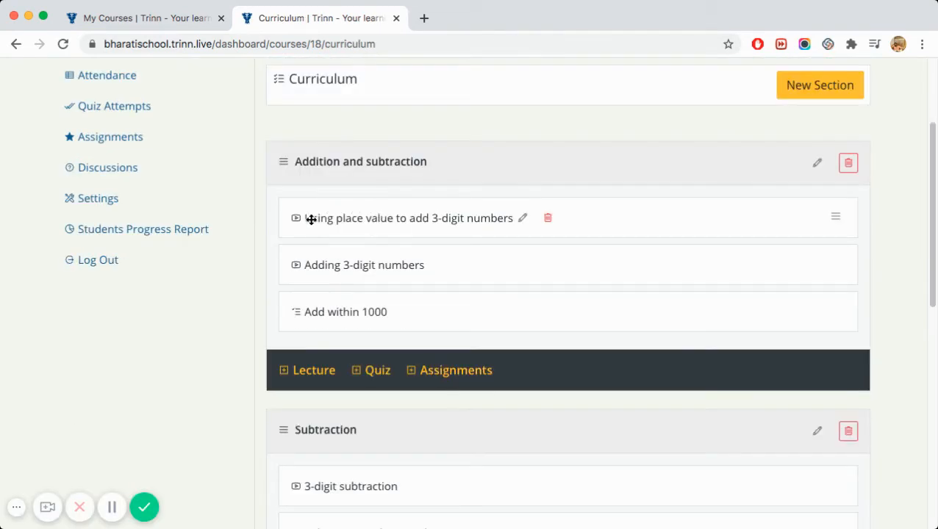
{"action": "left_click", "coordinate": [522, 219]}
{"action": "scroll", "coordinate": [561, 251], "scroll_direction": "down", "scroll_amount": 5}
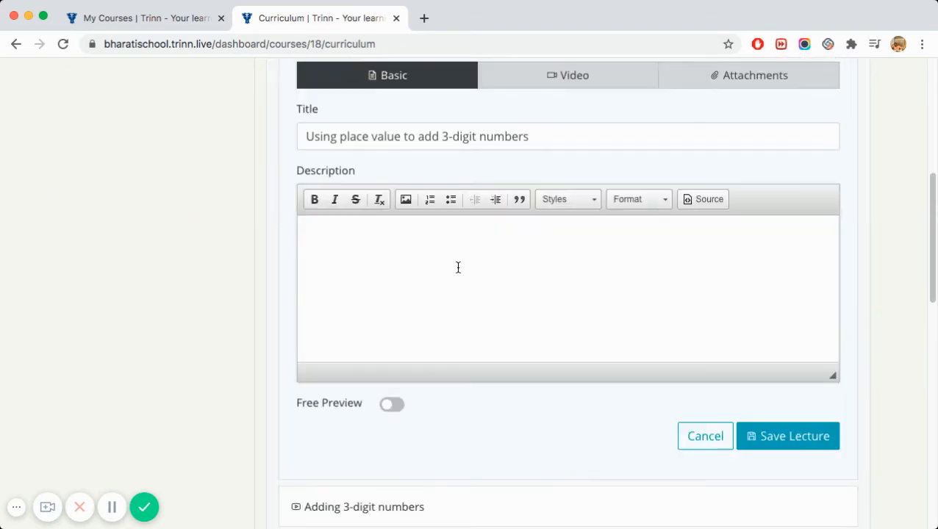
{"action": "left_click", "coordinate": [576, 87]}
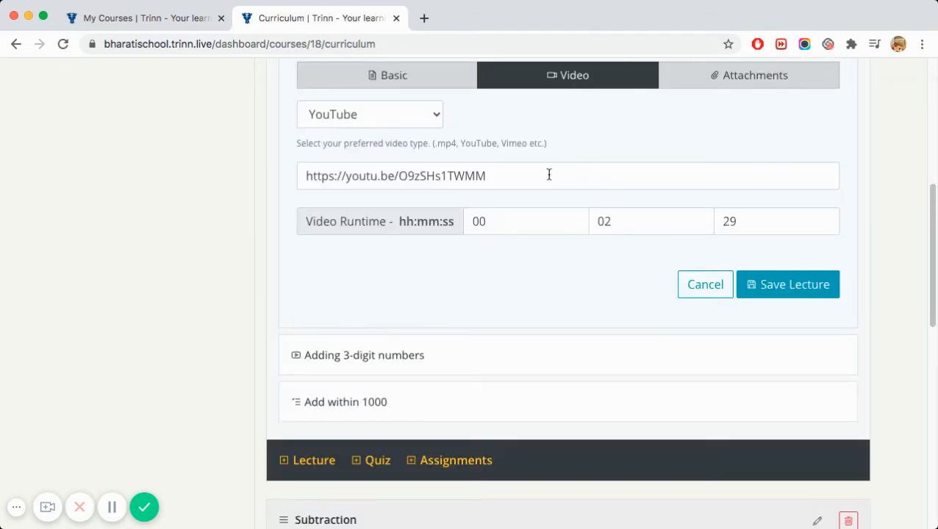
{"action": "left_click", "coordinate": [735, 86]}
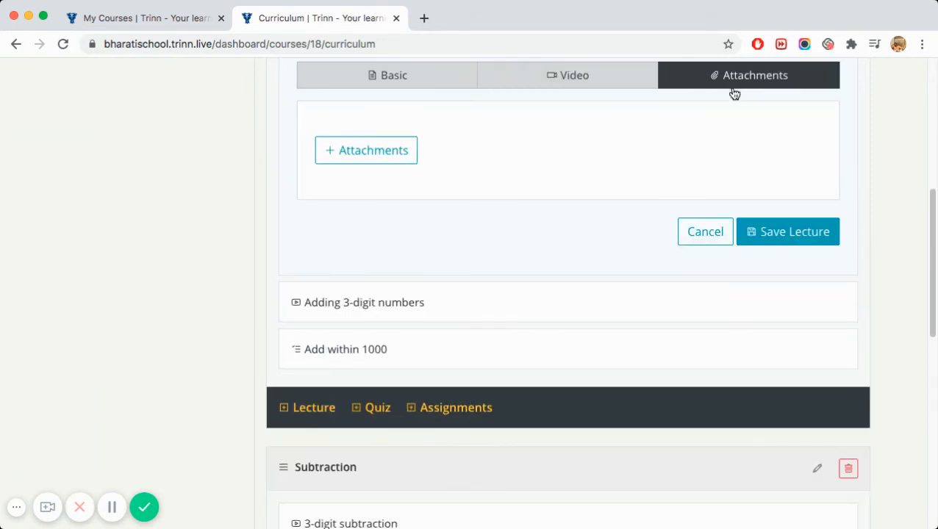
{"action": "scroll", "coordinate": [586, 261], "scroll_direction": "down", "scroll_amount": 5}
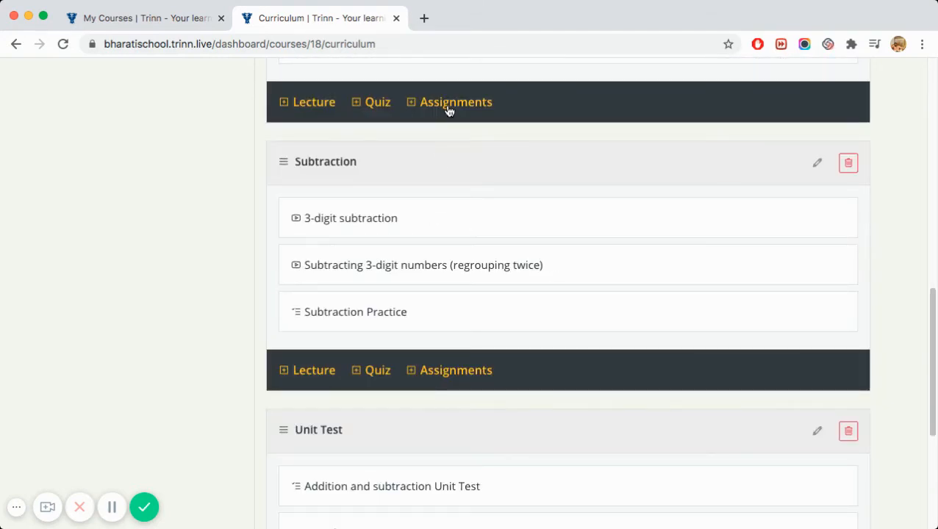
{"action": "scroll", "coordinate": [374, 158], "scroll_direction": "up", "scroll_amount": 1}
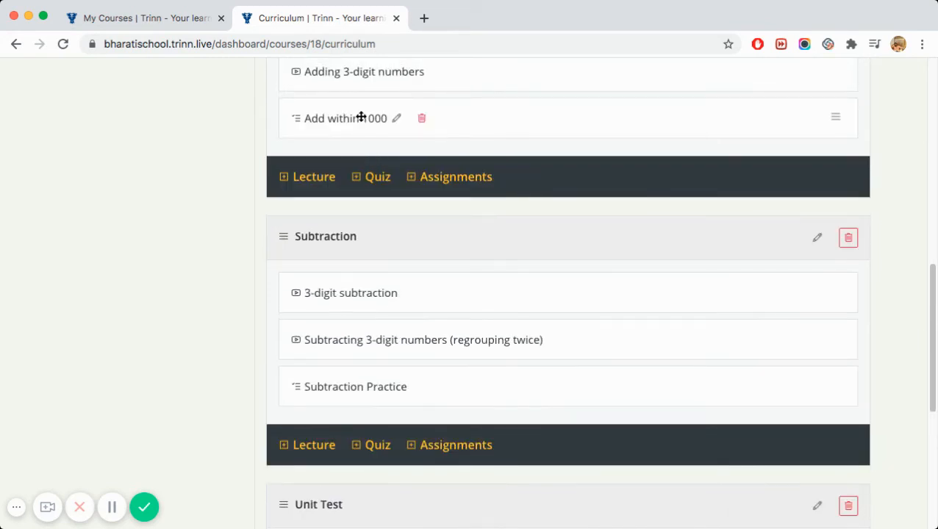
- List the Add within 1000 quiz questions, then discard a new single-choice question
{"action": "left_click", "coordinate": [397, 119]}
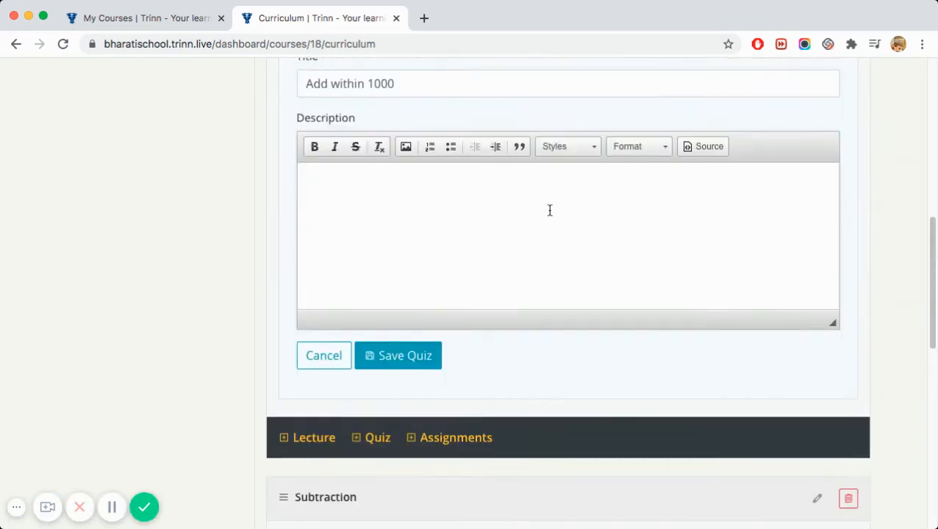
{"action": "left_click", "coordinate": [560, 119]}
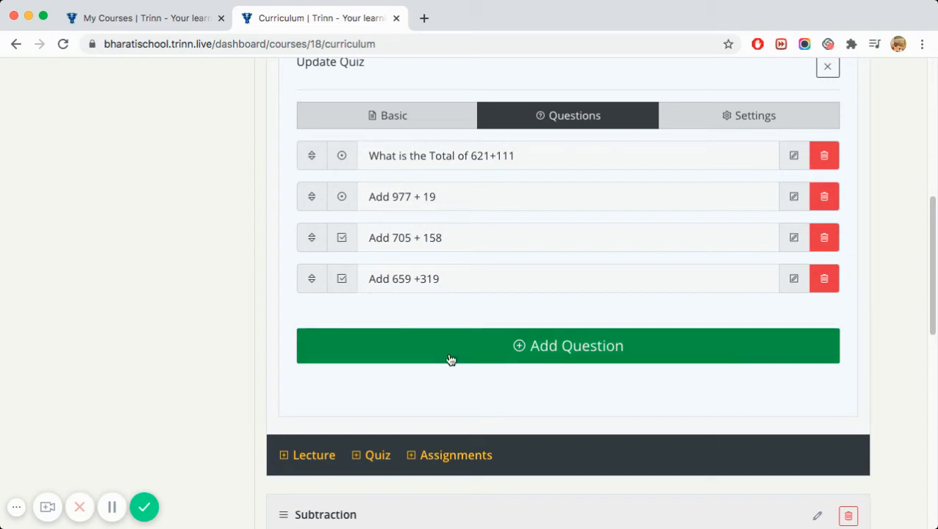
{"action": "left_click", "coordinate": [518, 348]}
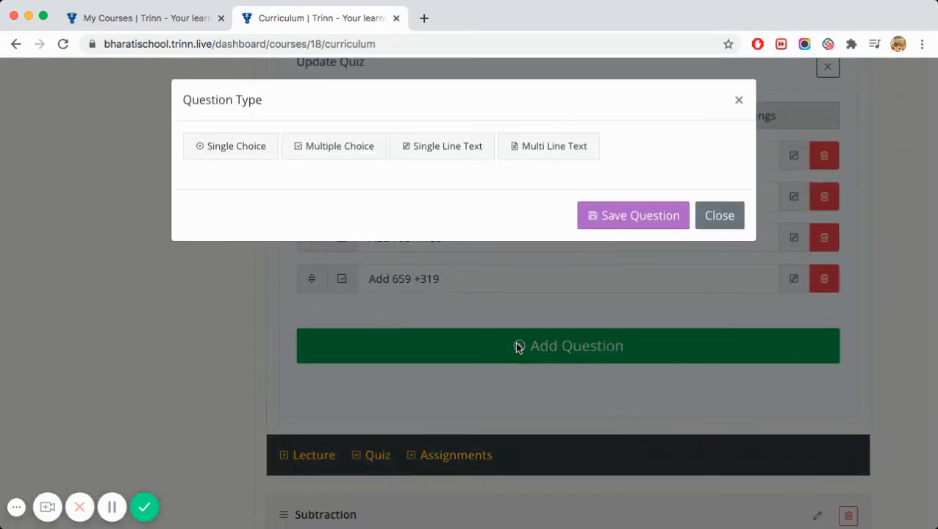
{"action": "left_click", "coordinate": [256, 157]}
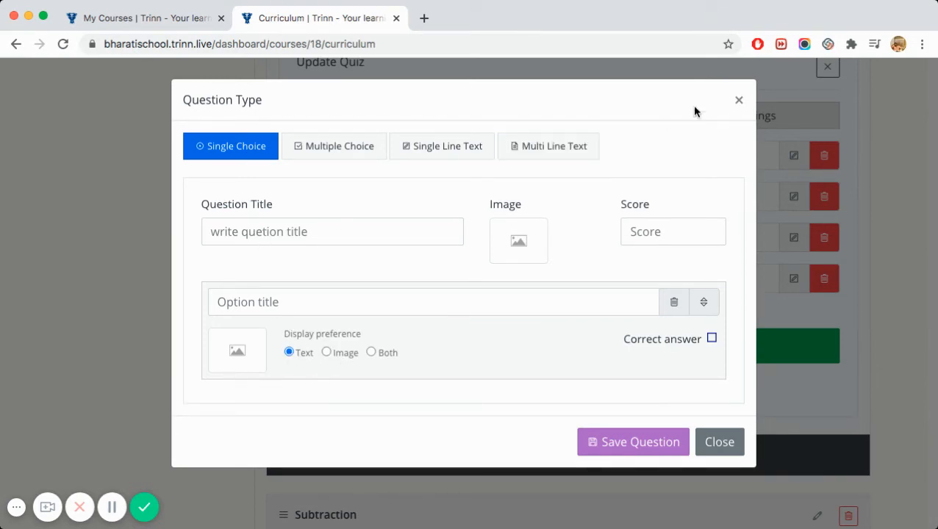
{"action": "left_click", "coordinate": [738, 99]}
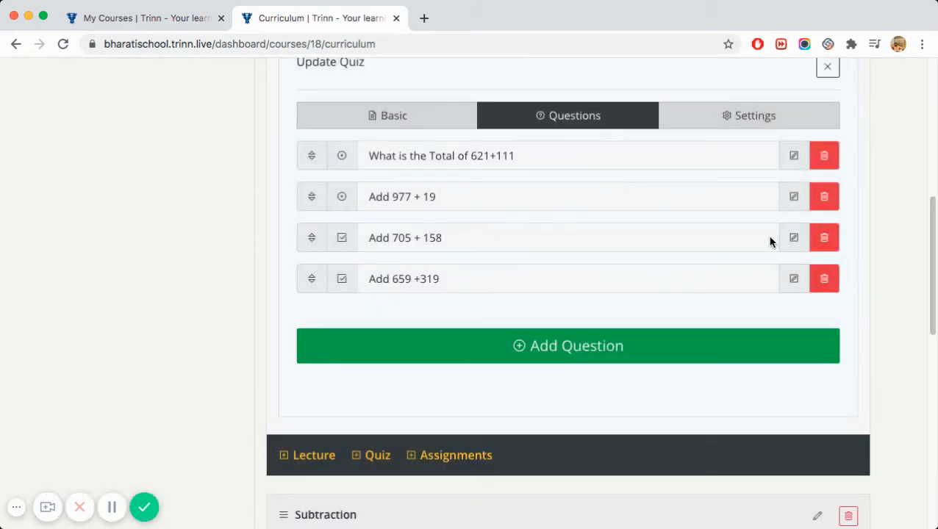
- Inspect the 'Add 705 + 158' question and close it without saving
{"action": "left_click", "coordinate": [789, 239]}
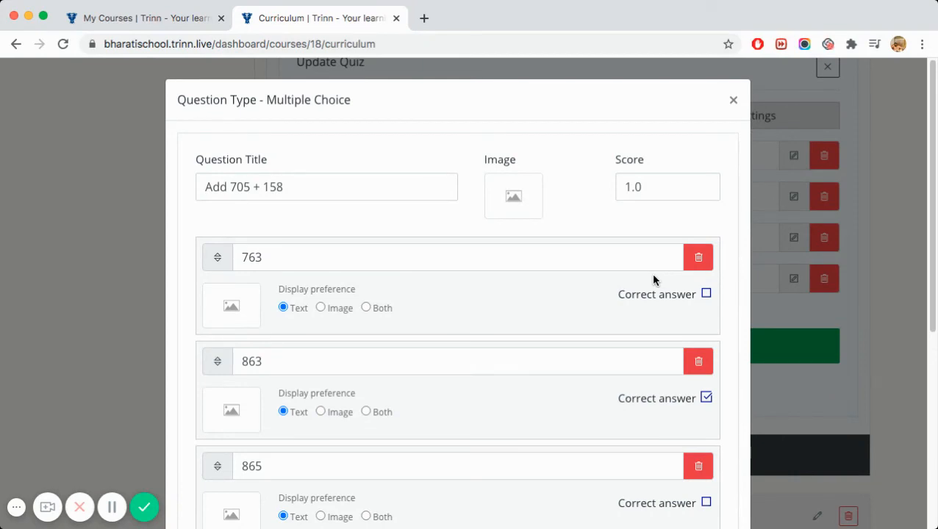
{"action": "scroll", "coordinate": [649, 350], "scroll_direction": "down", "scroll_amount": 5}
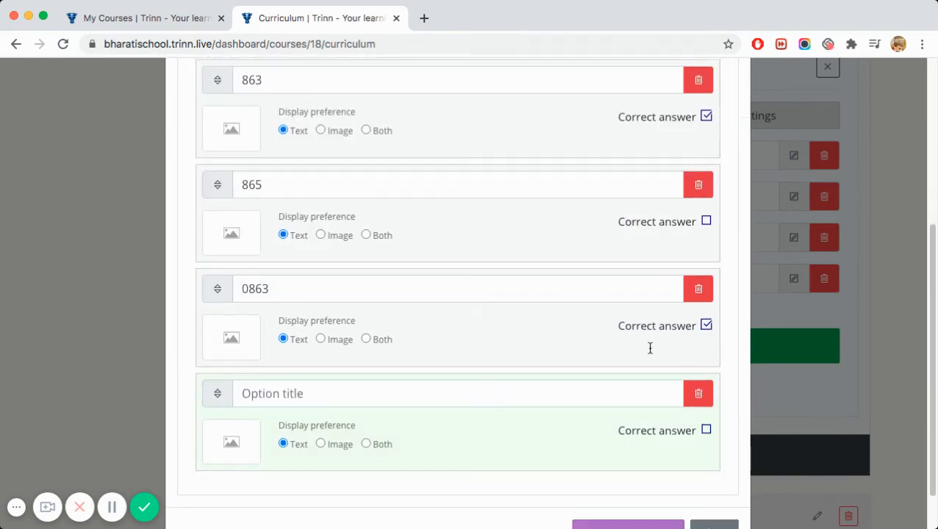
{"action": "scroll", "coordinate": [649, 348], "scroll_direction": "up", "scroll_amount": 4}
{"action": "scroll", "coordinate": [649, 351], "scroll_direction": "down", "scroll_amount": 5}
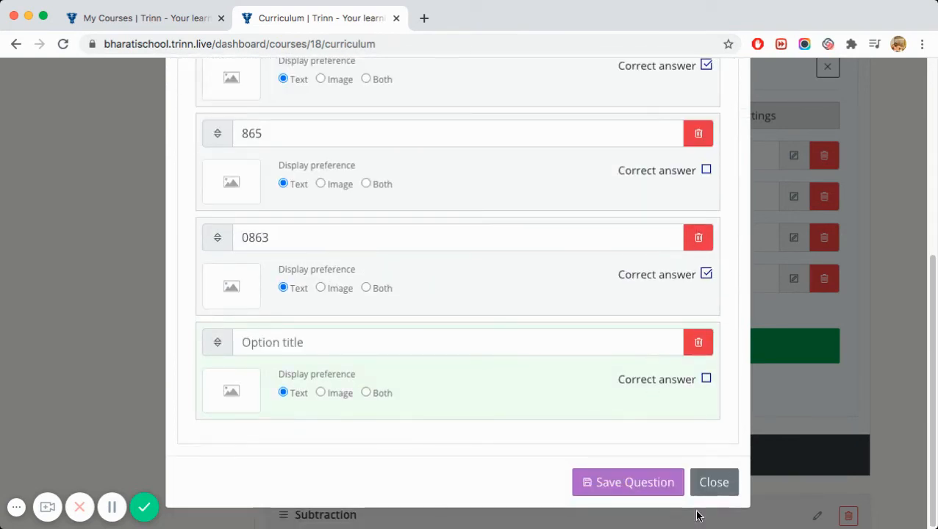
{"action": "left_click", "coordinate": [712, 485]}
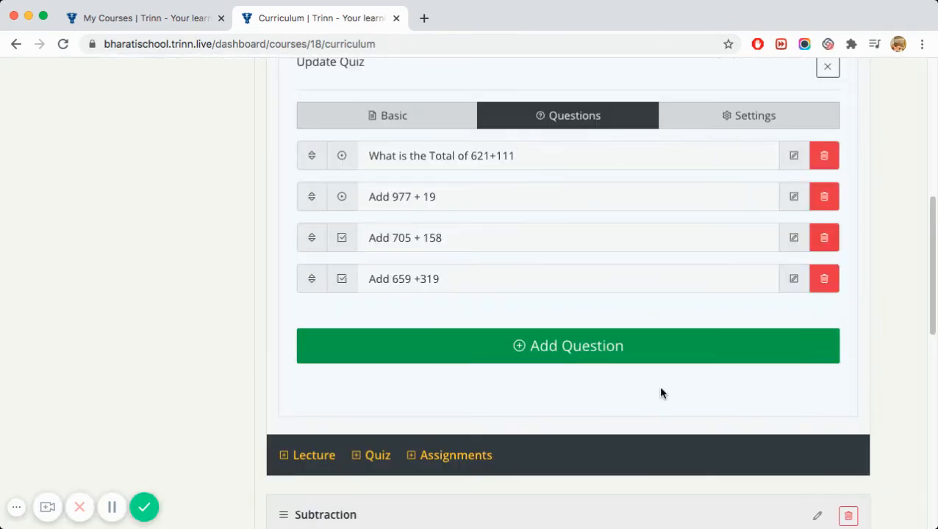
- Show the quiz settings: gradable, 5-minute limit, 75% passing score and 4 questions
{"action": "left_click", "coordinate": [726, 117]}
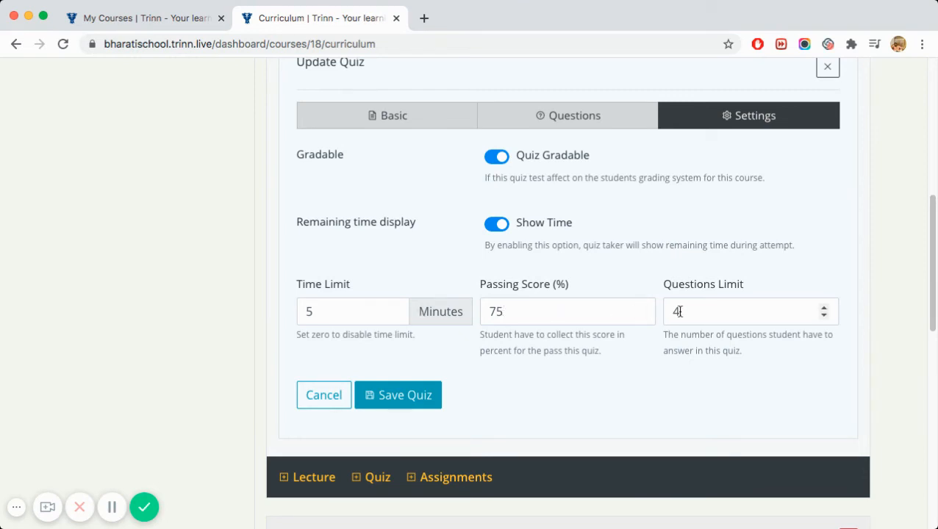
{"action": "scroll", "coordinate": [656, 340], "scroll_direction": "down", "scroll_amount": 1}
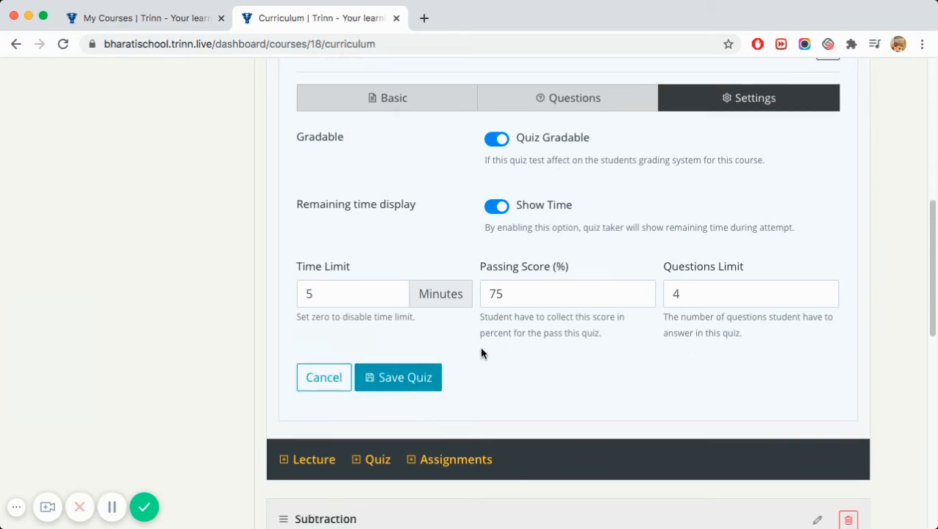
- Cancel the quiz form, scroll through the Class 4 Maths curriculum, and start a new section
{"action": "left_click", "coordinate": [324, 377]}
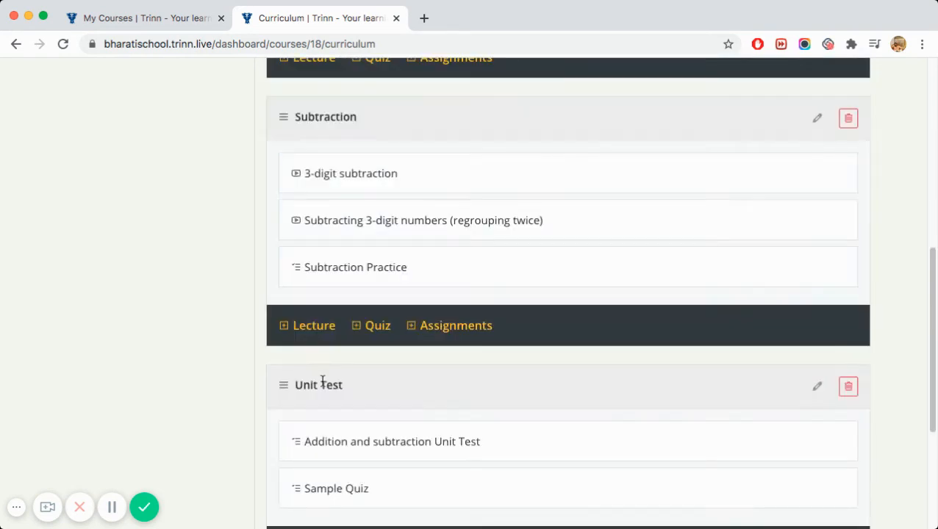
{"action": "scroll", "coordinate": [441, 326], "scroll_direction": "down", "scroll_amount": 3}
{"action": "scroll", "coordinate": [441, 326], "scroll_direction": "down", "scroll_amount": 3}
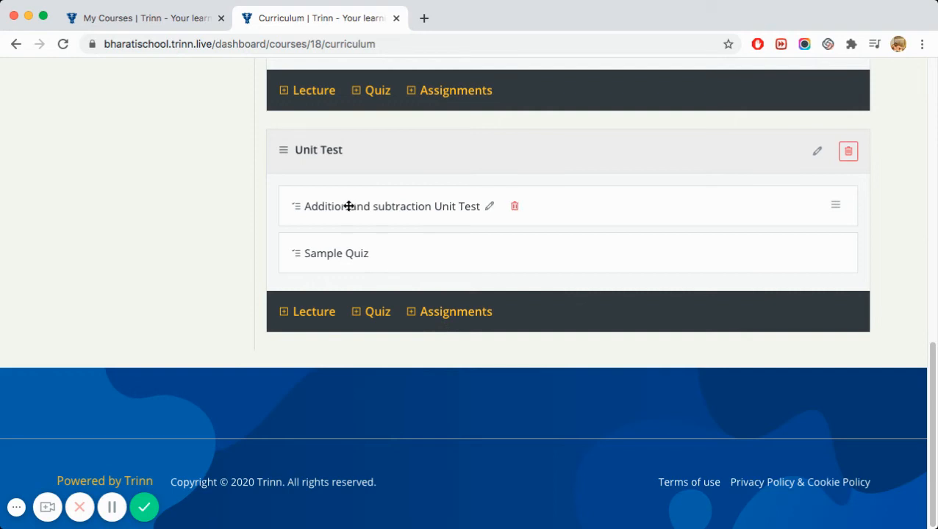
{"action": "scroll", "coordinate": [441, 285], "scroll_direction": "up", "scroll_amount": 10}
{"action": "scroll", "coordinate": [441, 285], "scroll_direction": "up", "scroll_amount": 1}
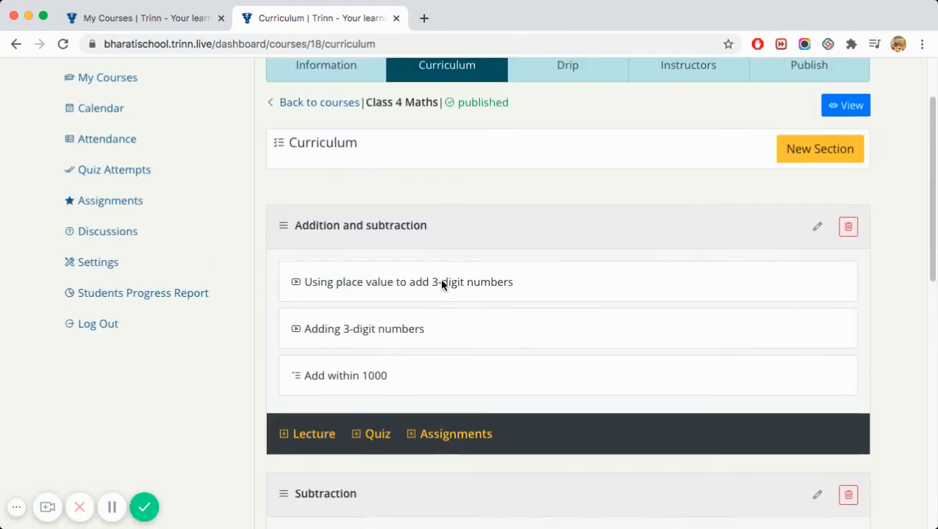
{"action": "left_click", "coordinate": [810, 151]}
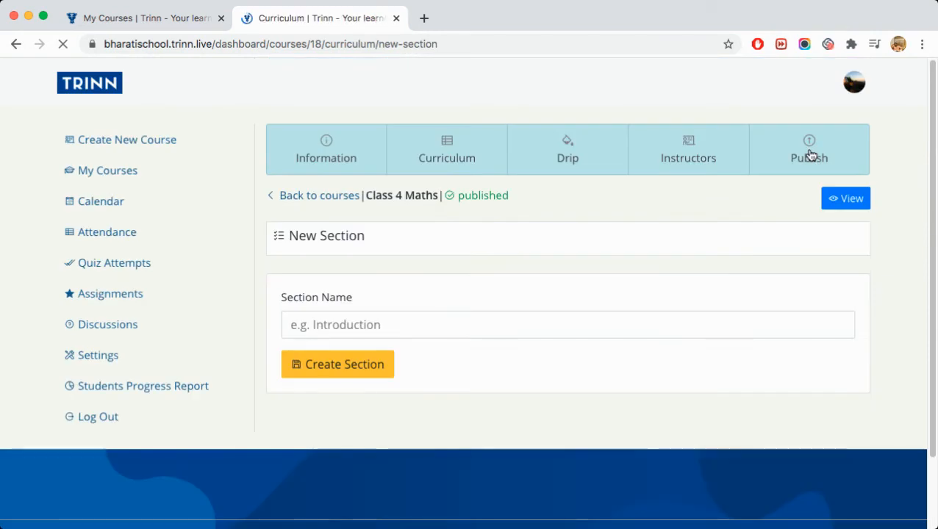
- Create a section named 'Sample Section', placed after Addition and subtraction
{"action": "left_click", "coordinate": [357, 319]}
{"action": "type", "text": "S"}
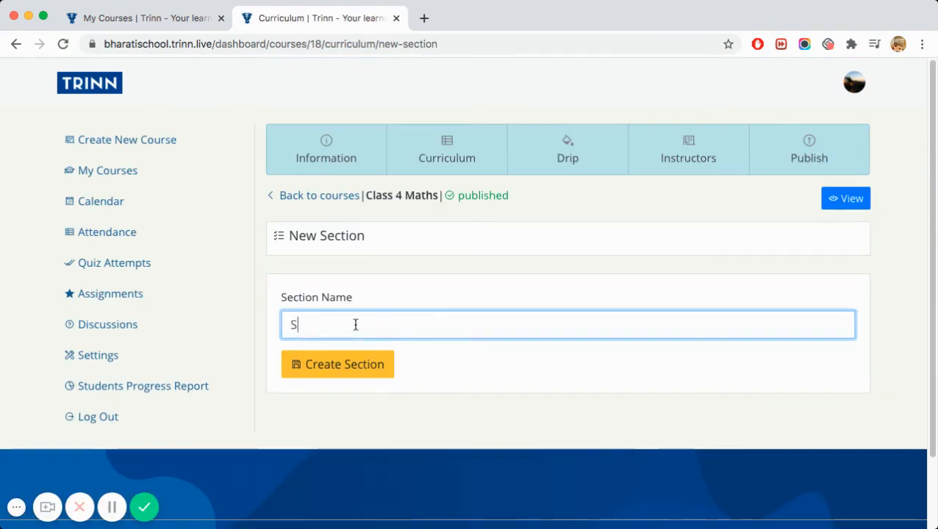
{"action": "type", "text": "ample Sec"}
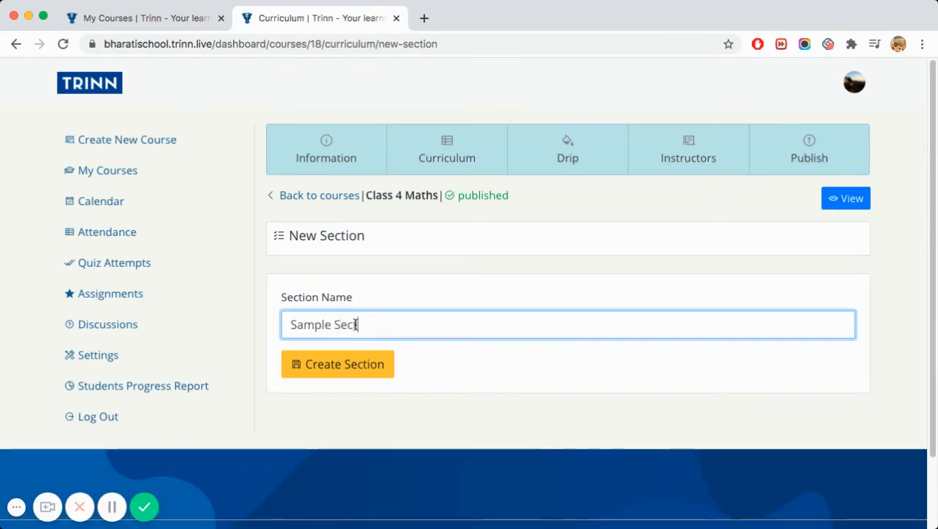
{"action": "type", "text": "tion"}
{"action": "left_click", "coordinate": [335, 365]}
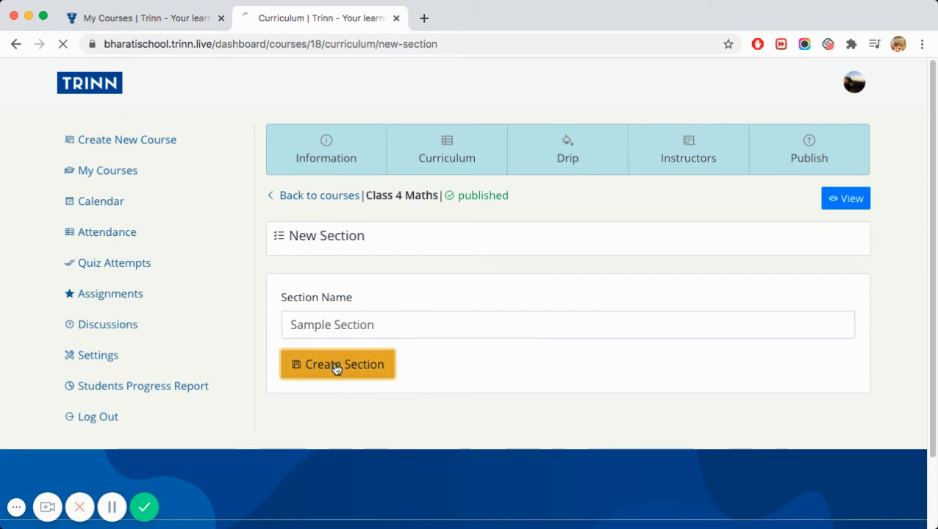
{"action": "scroll", "coordinate": [423, 335], "scroll_direction": "down", "scroll_amount": 4}
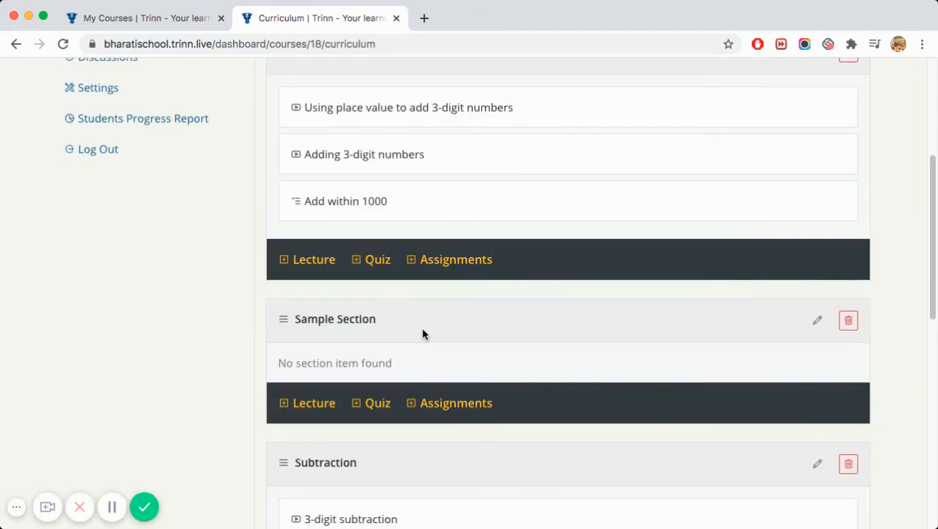
{"action": "scroll", "coordinate": [423, 335], "scroll_direction": "down", "scroll_amount": 1}
{"action": "left_click", "coordinate": [320, 383]}
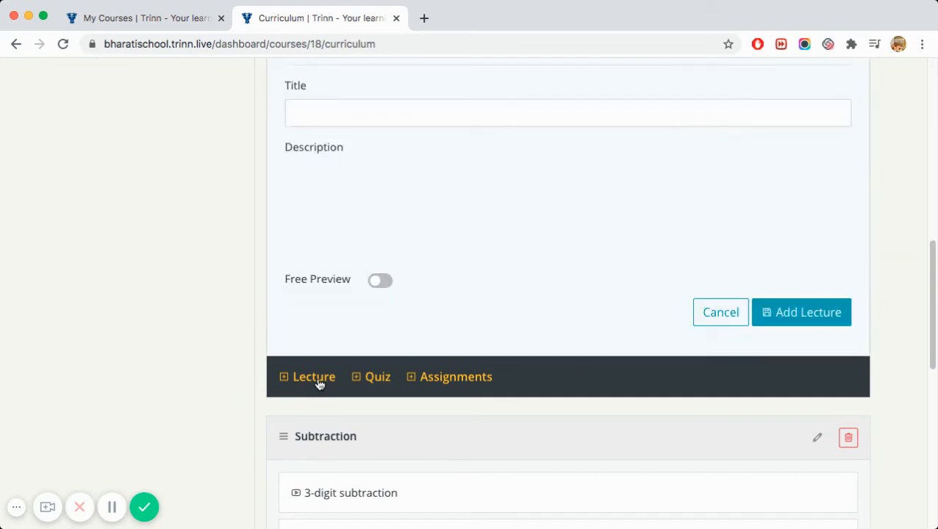
{"action": "scroll", "coordinate": [406, 261], "scroll_direction": "up", "scroll_amount": 2}
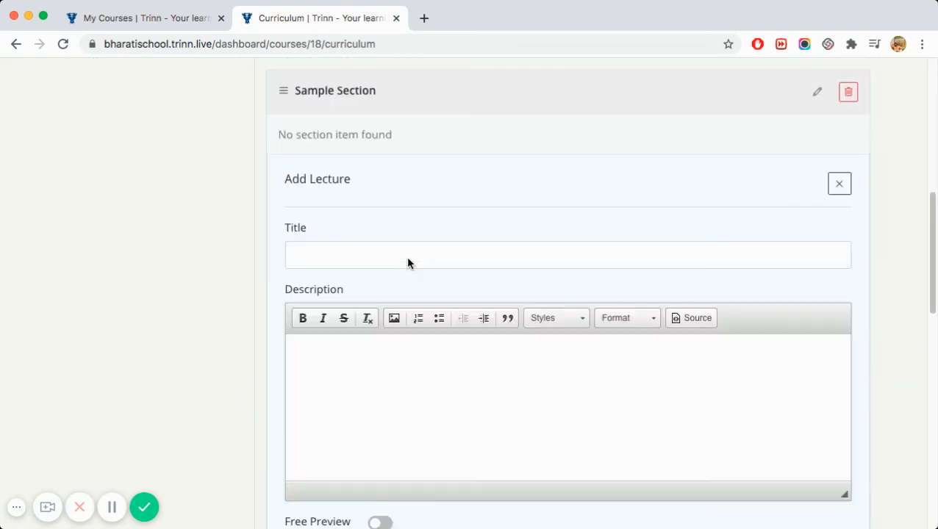
{"action": "scroll", "coordinate": [408, 261], "scroll_direction": "down", "scroll_amount": 3}
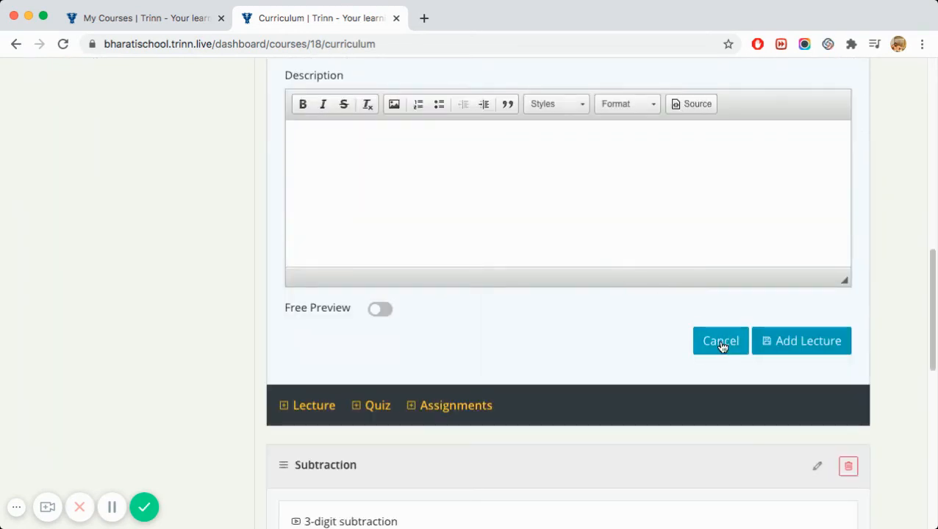
{"action": "left_click", "coordinate": [720, 344]}
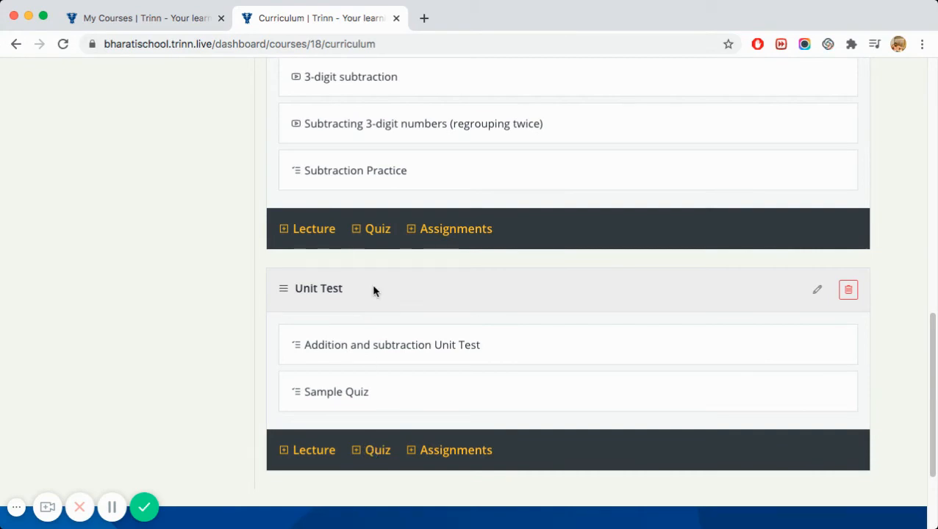
{"action": "scroll", "coordinate": [378, 297], "scroll_direction": "down", "scroll_amount": 2}
{"action": "scroll", "coordinate": [378, 299], "scroll_direction": "up", "scroll_amount": 7}
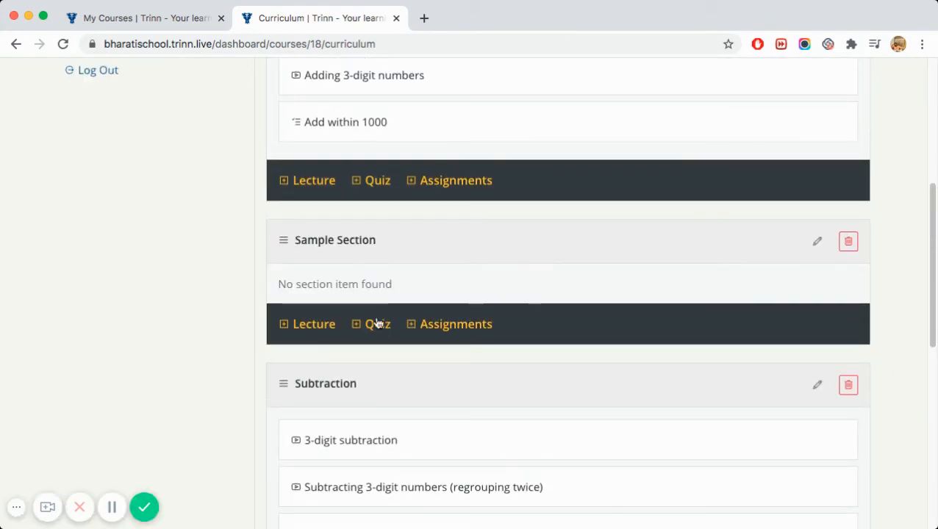
- Add a quiz titled 'Sample Quiz' under Sample Section
{"action": "left_click", "coordinate": [377, 323]}
{"action": "scroll", "coordinate": [379, 324], "scroll_direction": "up", "scroll_amount": 5}
{"action": "scroll", "coordinate": [376, 322], "scroll_direction": "down", "scroll_amount": 2}
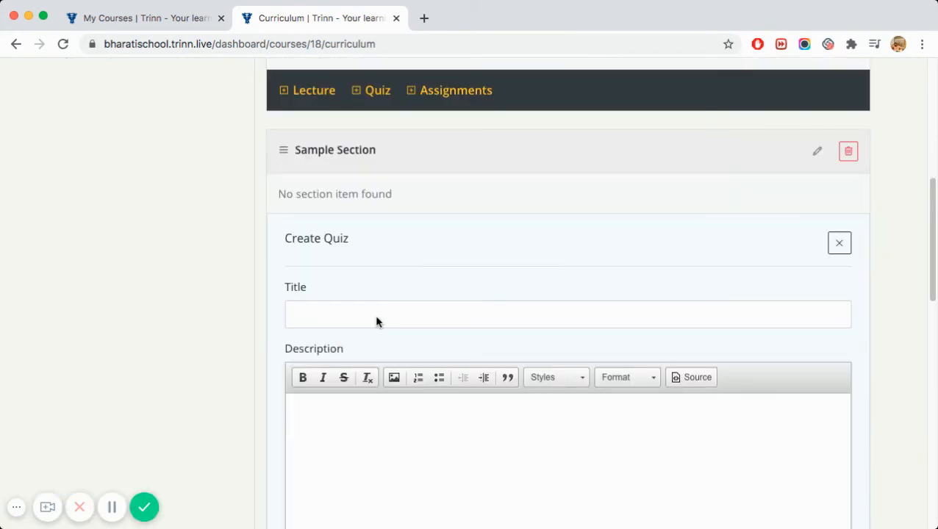
{"action": "left_click", "coordinate": [363, 314]}
{"action": "type", "text": "Samp"}
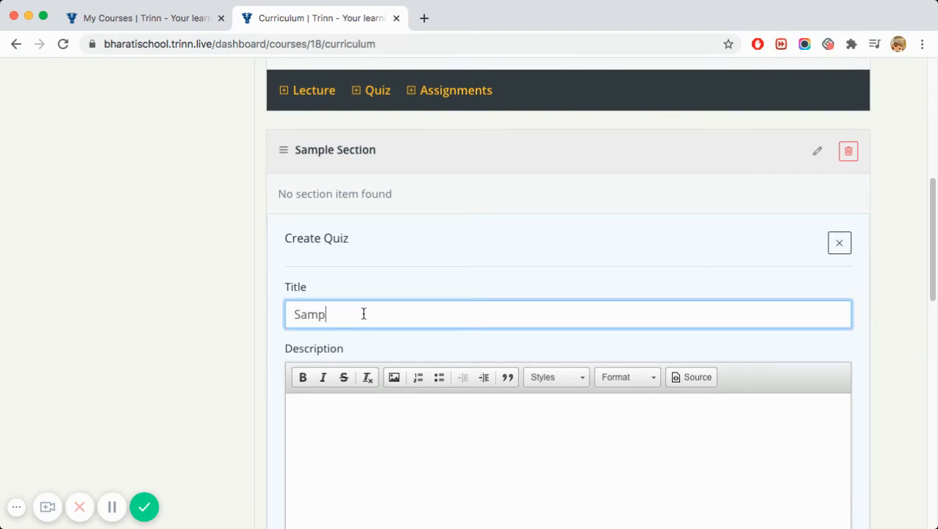
{"action": "type", "text": "le Quiz"}
{"action": "scroll", "coordinate": [363, 313], "scroll_direction": "down", "scroll_amount": 8}
{"action": "scroll", "coordinate": [363, 313], "scroll_direction": "up", "scroll_amount": 3}
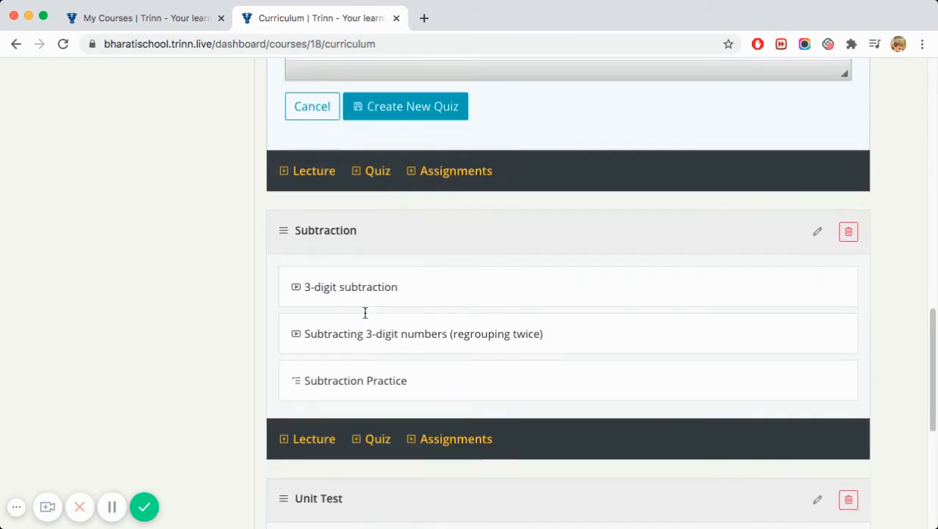
{"action": "left_click", "coordinate": [404, 216]}
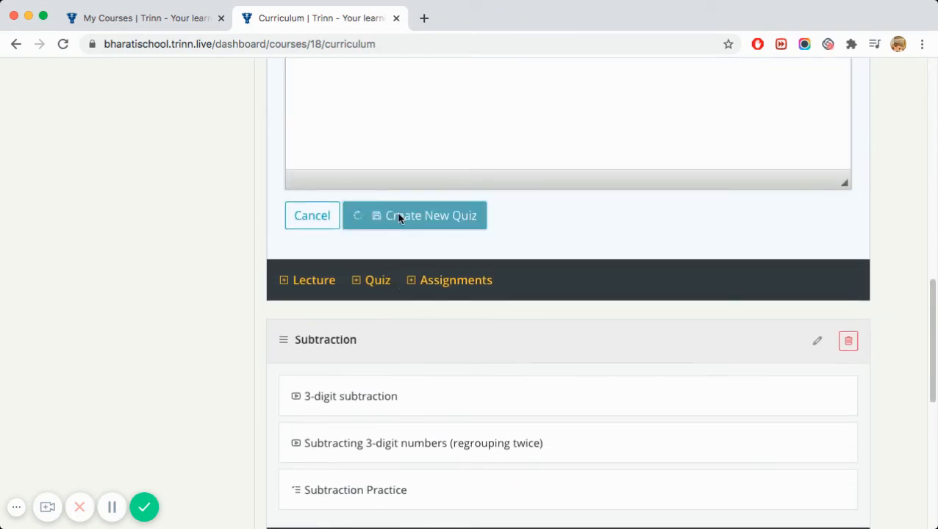
{"action": "scroll", "coordinate": [474, 273], "scroll_direction": "up", "scroll_amount": 3}
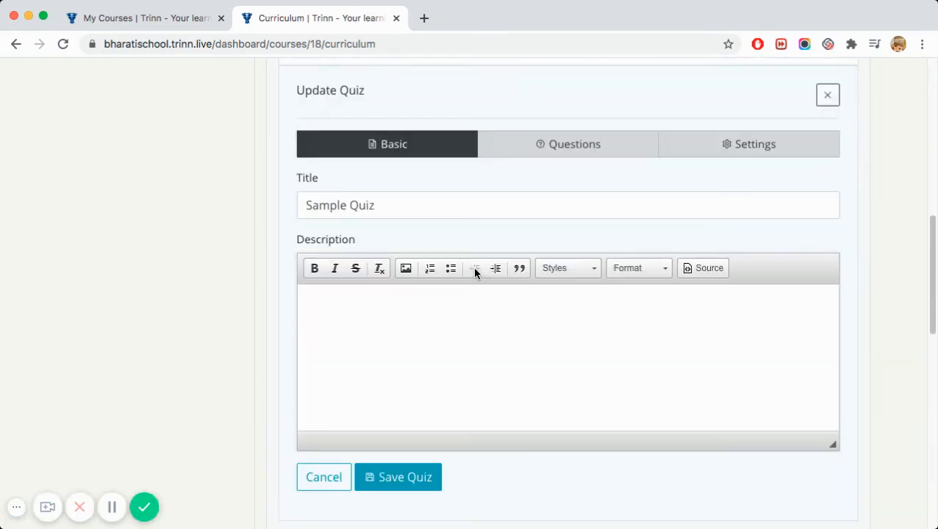
{"action": "left_click", "coordinate": [552, 150]}
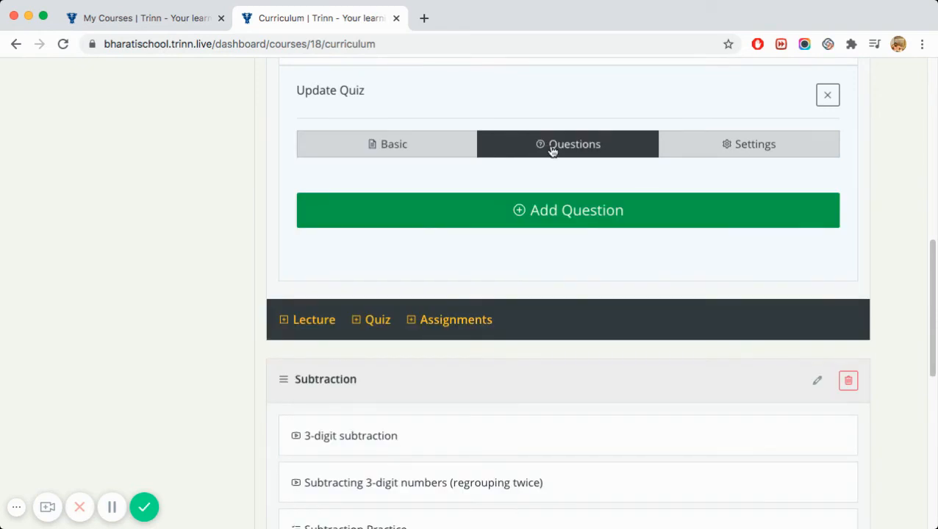
{"action": "left_click", "coordinate": [552, 213]}
{"action": "left_click", "coordinate": [241, 150]}
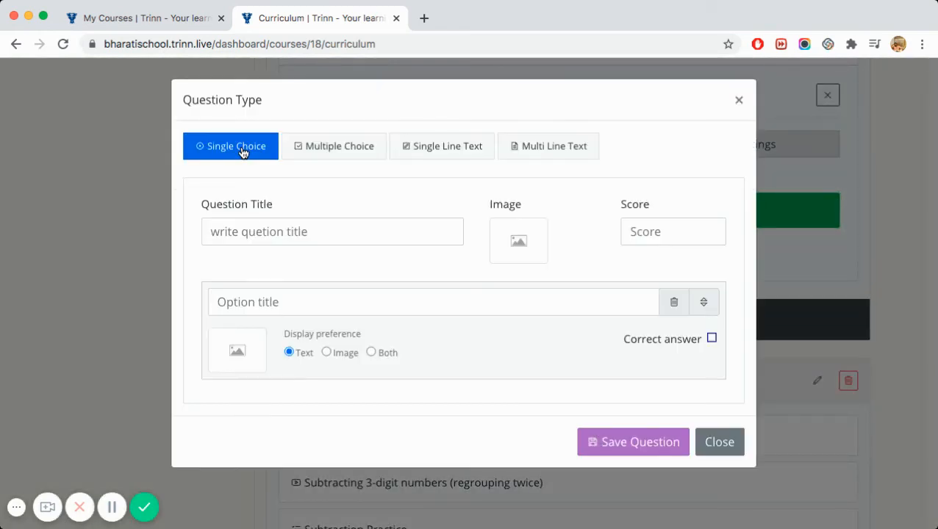
{"action": "left_click", "coordinate": [326, 155]}
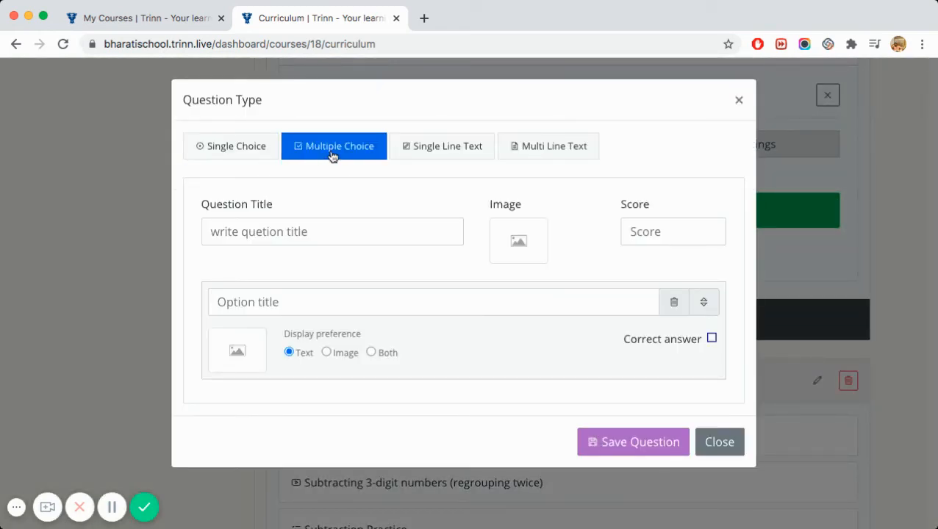
{"action": "left_click", "coordinate": [422, 152]}
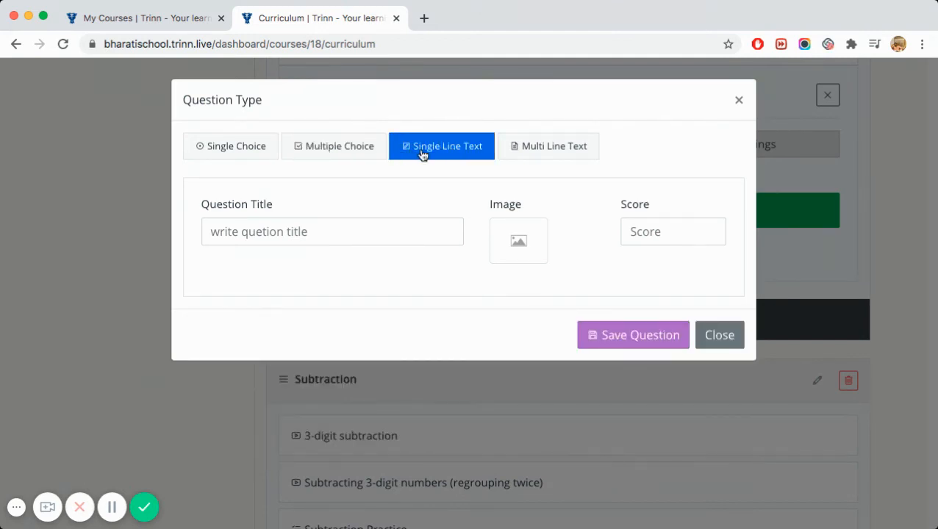
{"action": "left_click", "coordinate": [537, 154]}
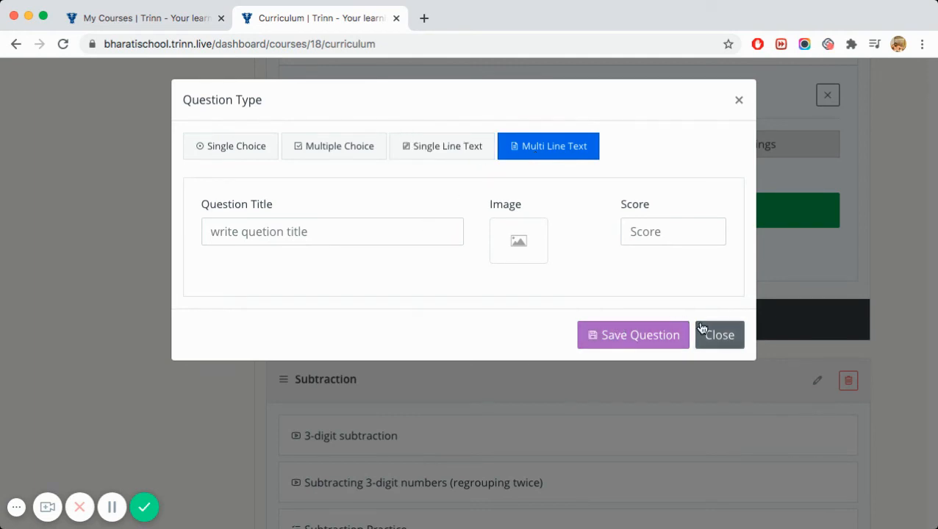
{"action": "left_click", "coordinate": [634, 233]}
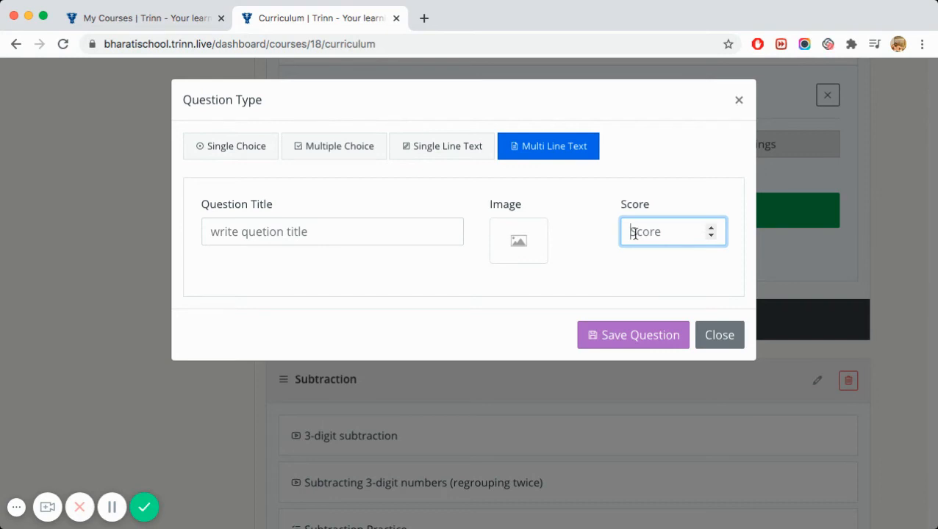
{"action": "left_click", "coordinate": [718, 336]}
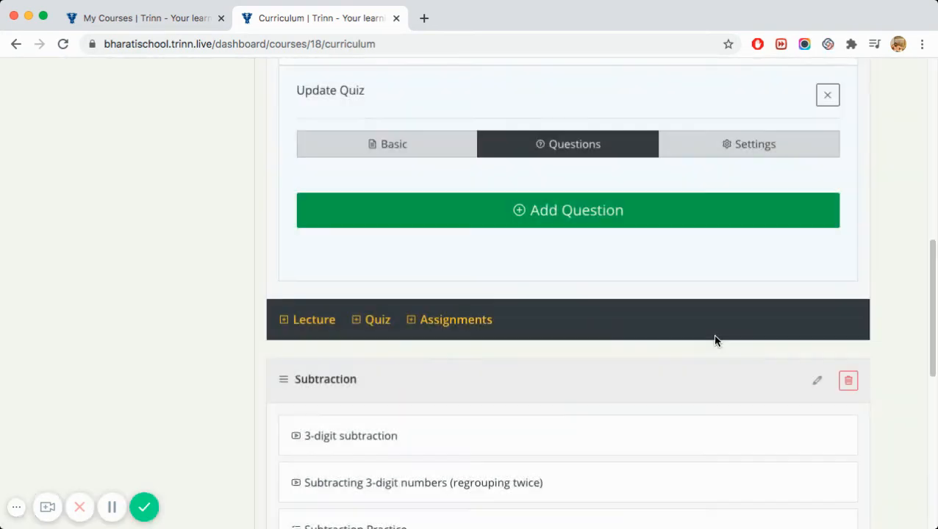
{"action": "scroll", "coordinate": [220, 344], "scroll_direction": "up", "scroll_amount": 10}
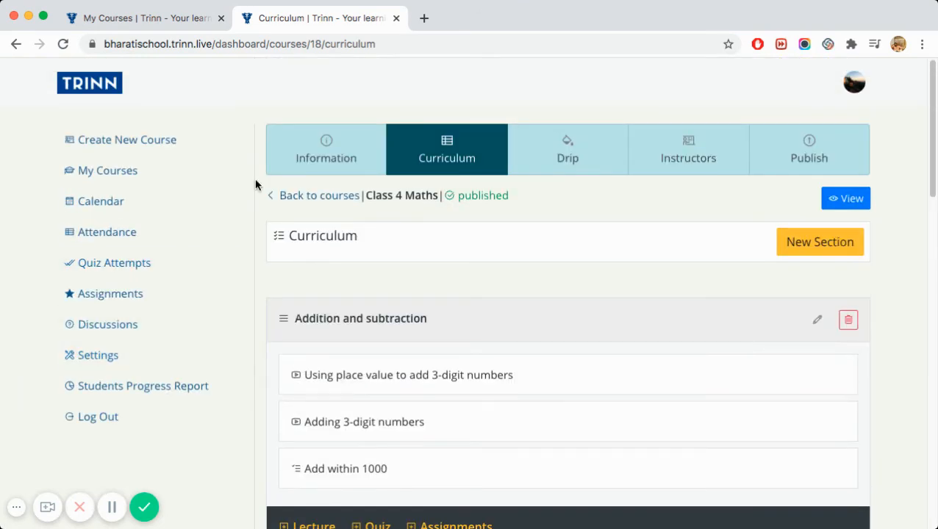
- On the Drip page, give Add within 1000 the specific unlock date 2020-09-23
{"action": "left_click", "coordinate": [579, 161]}
{"action": "scroll", "coordinate": [503, 309], "scroll_direction": "down", "scroll_amount": 5}
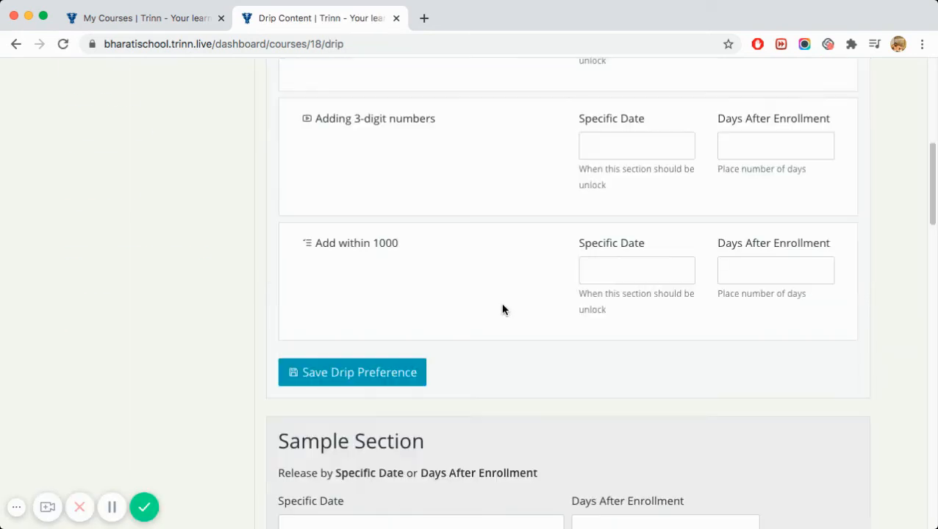
{"action": "scroll", "coordinate": [503, 310], "scroll_direction": "down", "scroll_amount": 3}
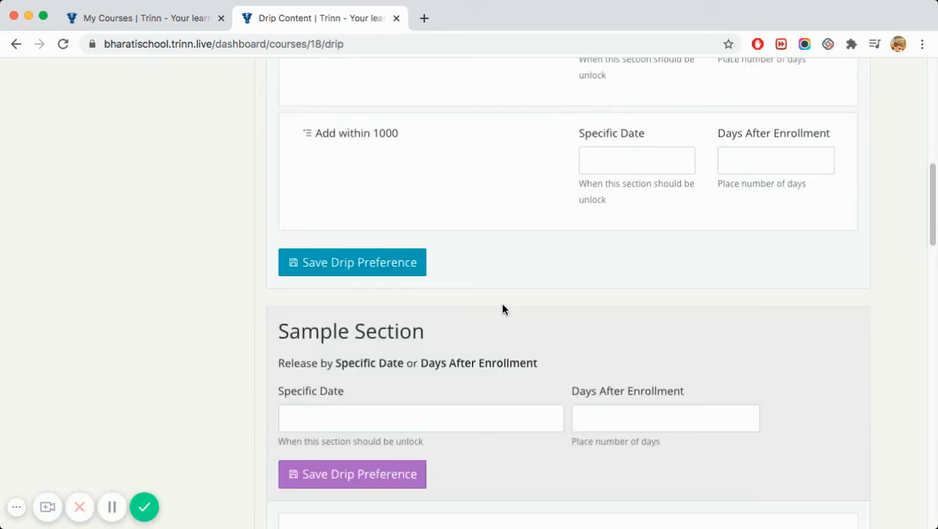
{"action": "left_click", "coordinate": [608, 164]}
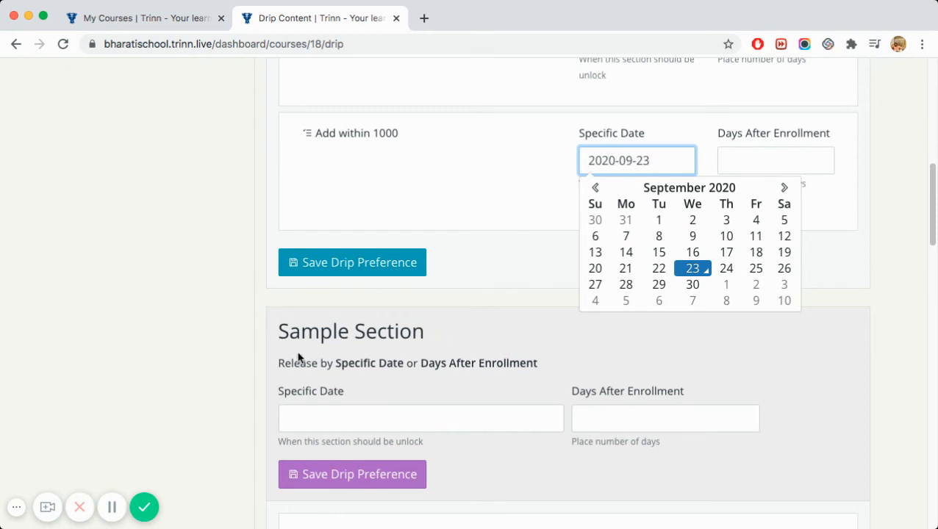
{"action": "scroll", "coordinate": [227, 352], "scroll_direction": "up", "scroll_amount": 10}
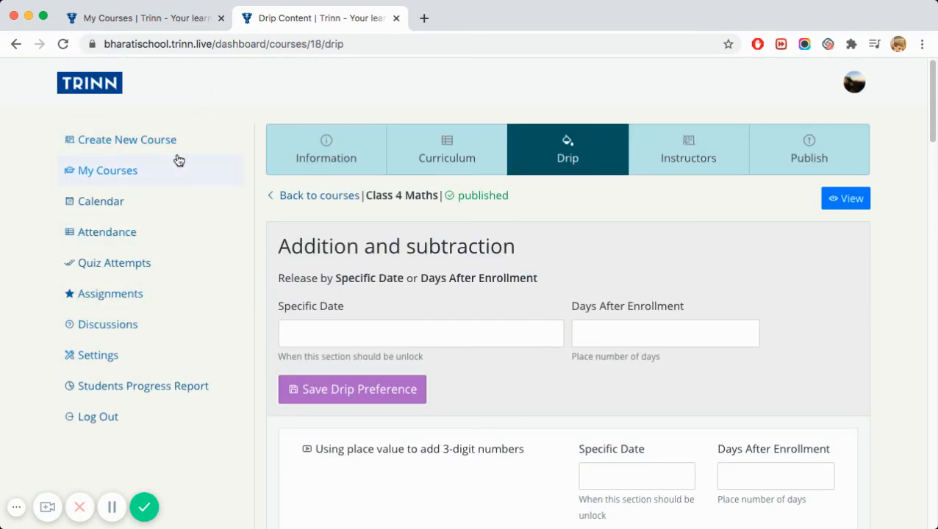
{"action": "scroll", "coordinate": [176, 317], "scroll_direction": "down", "scroll_amount": 1}
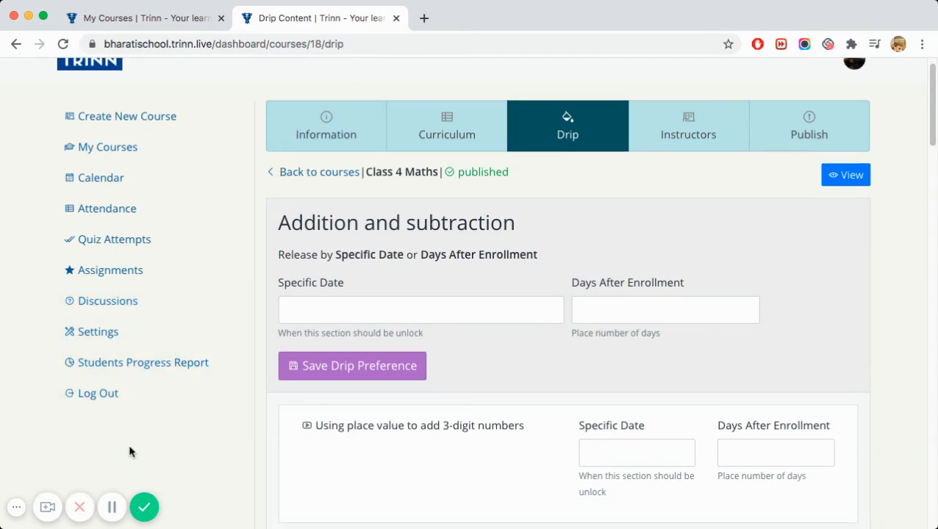
- Try the lecture's discussion question fields, then open the Add within 1000 quiz, which is in review
{"action": "left_click", "coordinate": [111, 507]}
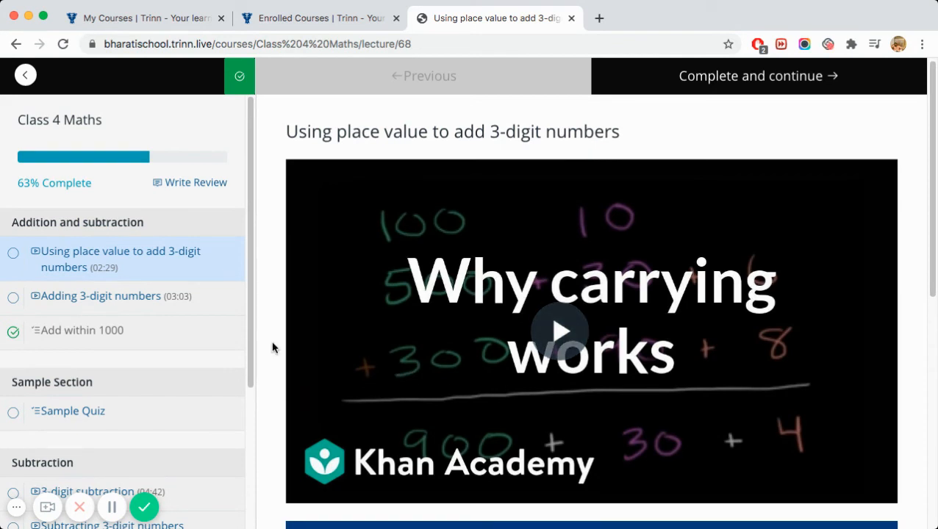
{"action": "scroll", "coordinate": [272, 354], "scroll_direction": "down", "scroll_amount": 5}
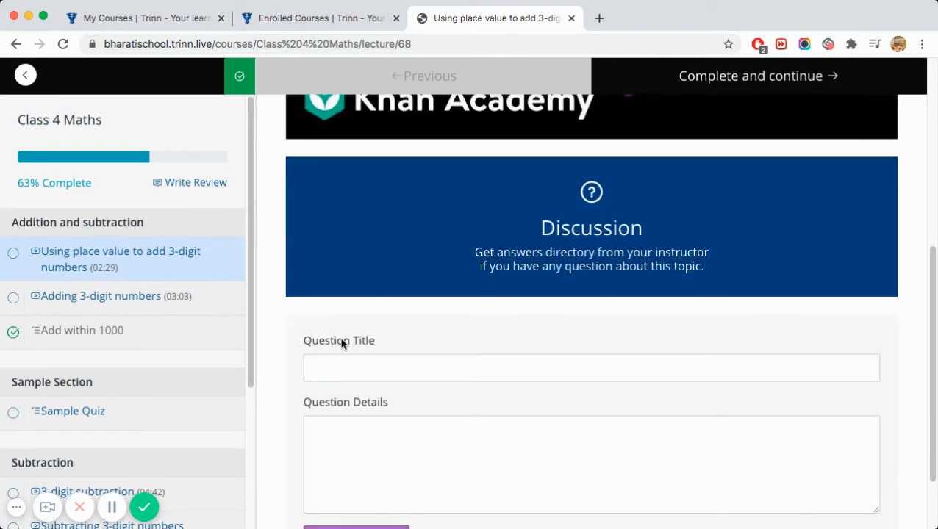
{"action": "scroll", "coordinate": [345, 341], "scroll_direction": "down", "scroll_amount": 2}
{"action": "left_click", "coordinate": [331, 277]}
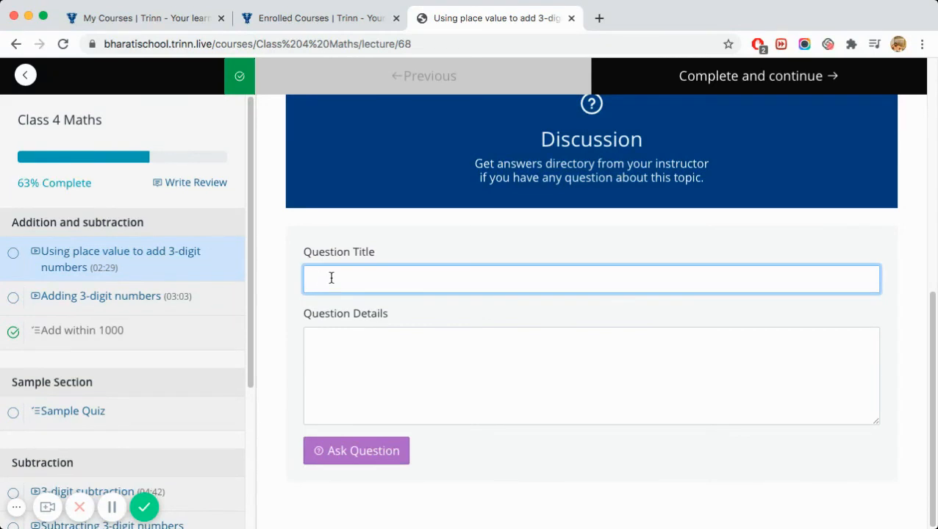
{"action": "left_click", "coordinate": [525, 354]}
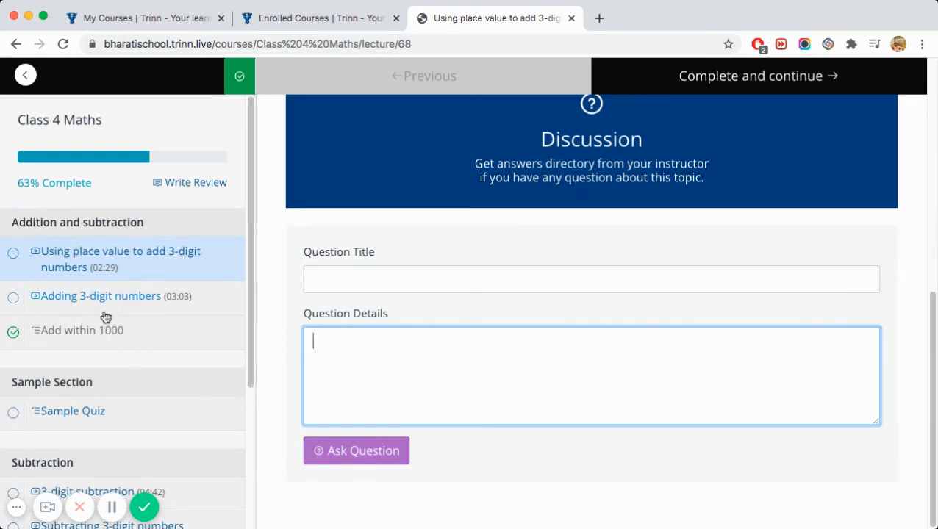
{"action": "left_click", "coordinate": [88, 334]}
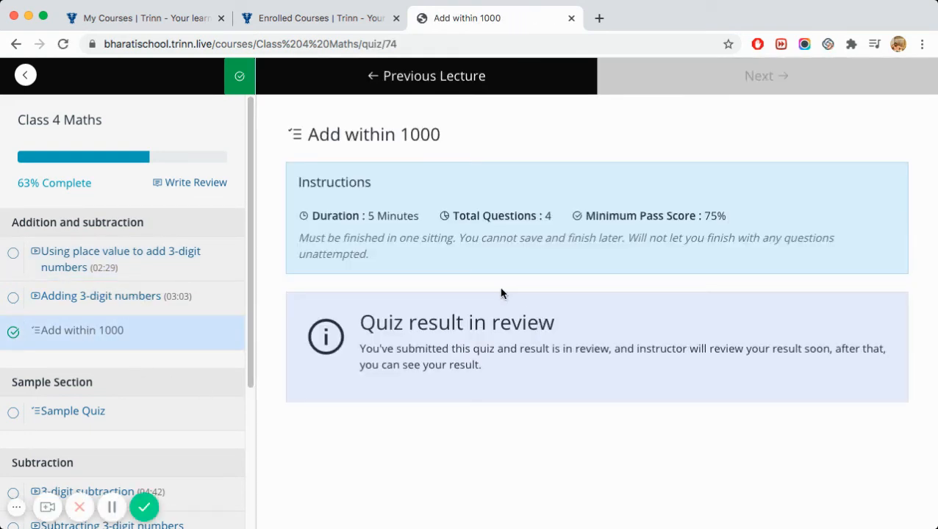
- Open Sample Quiz and start and submit it
{"action": "left_click", "coordinate": [89, 412]}
{"action": "left_click", "coordinate": [334, 343]}
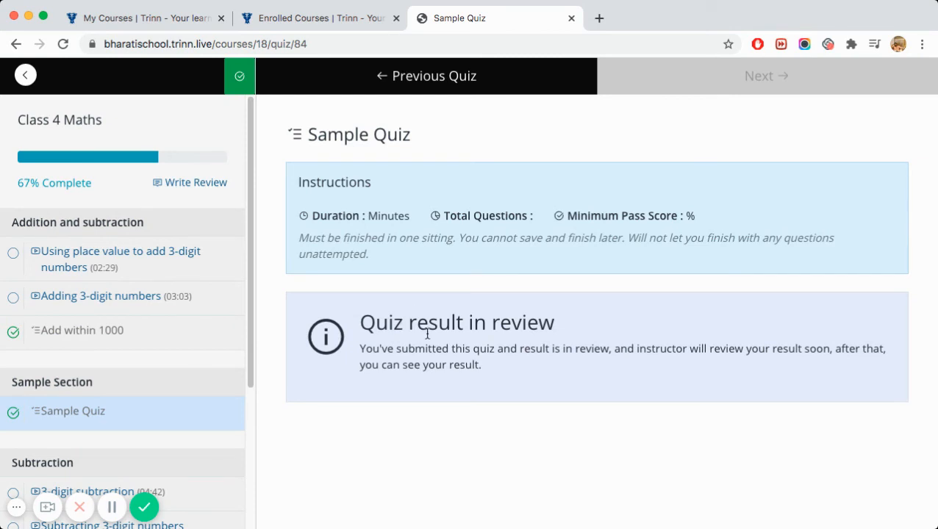
{"action": "scroll", "coordinate": [214, 341], "scroll_direction": "down", "scroll_amount": 5}
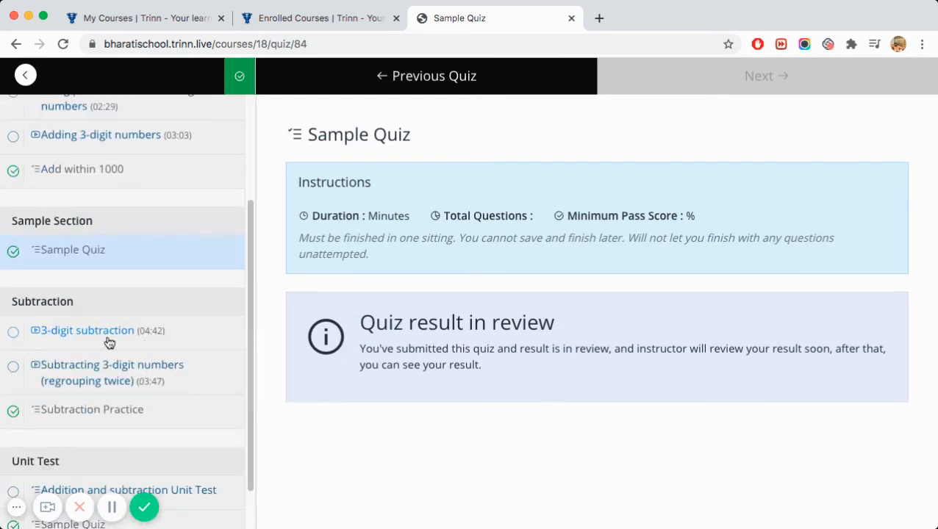
{"action": "scroll", "coordinate": [110, 342], "scroll_direction": "down", "scroll_amount": 3}
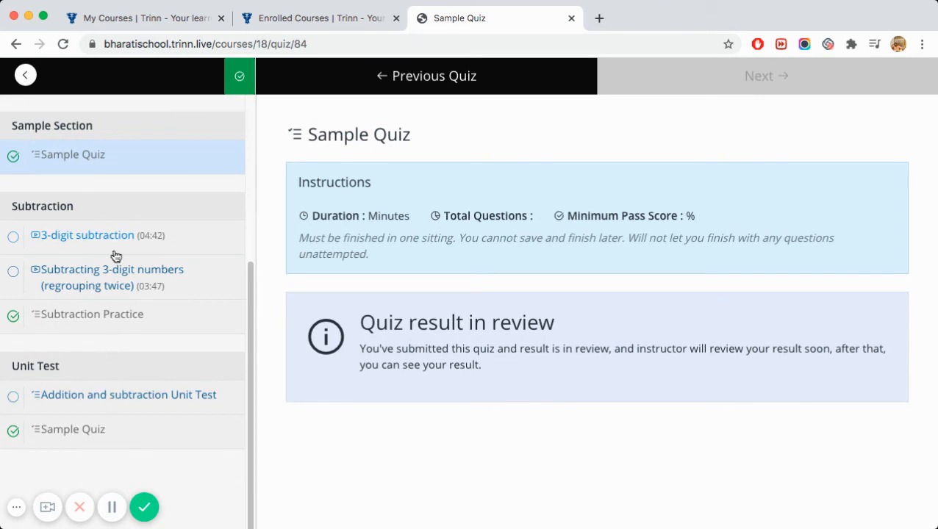
{"action": "scroll", "coordinate": [114, 256], "scroll_direction": "up", "scroll_amount": 8}
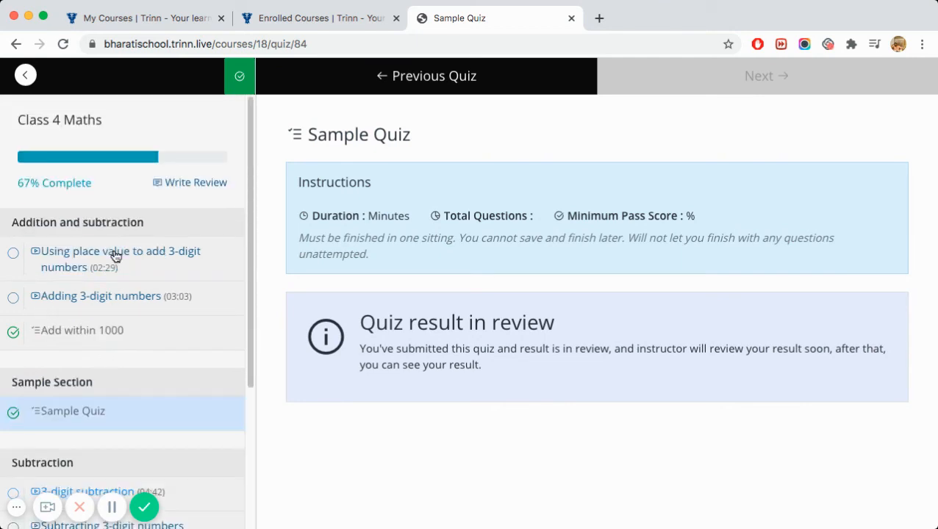
- Complete the place value and Adding 3-digit numbers lectures, then return to the course overview
{"action": "left_click", "coordinate": [170, 254]}
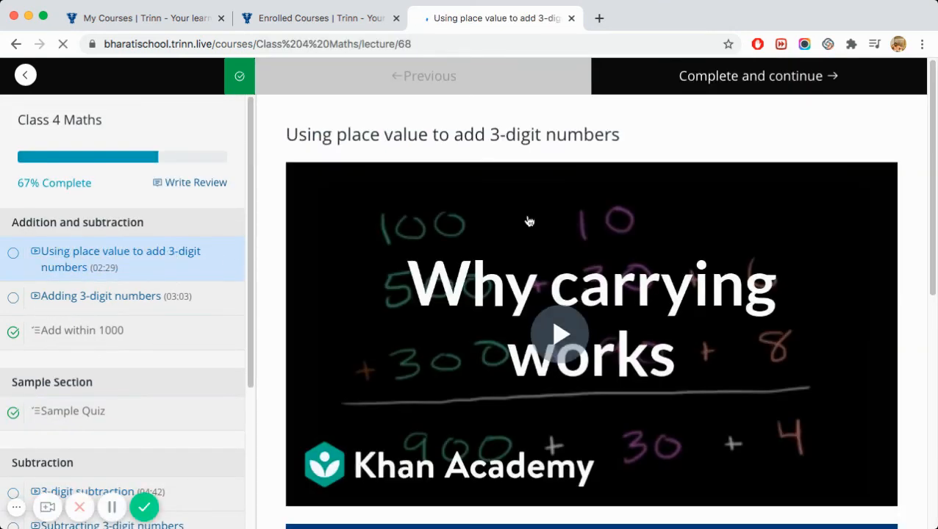
{"action": "left_click", "coordinate": [740, 83]}
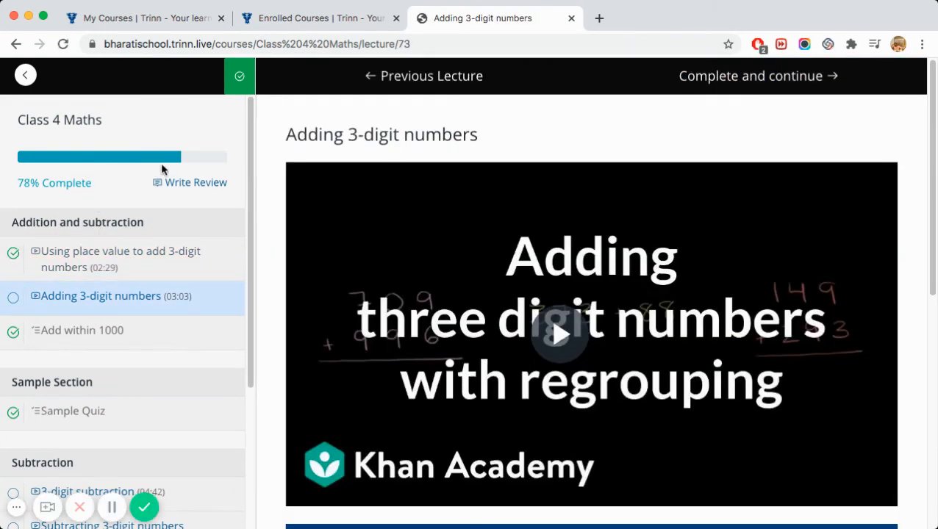
{"action": "left_click", "coordinate": [758, 81]}
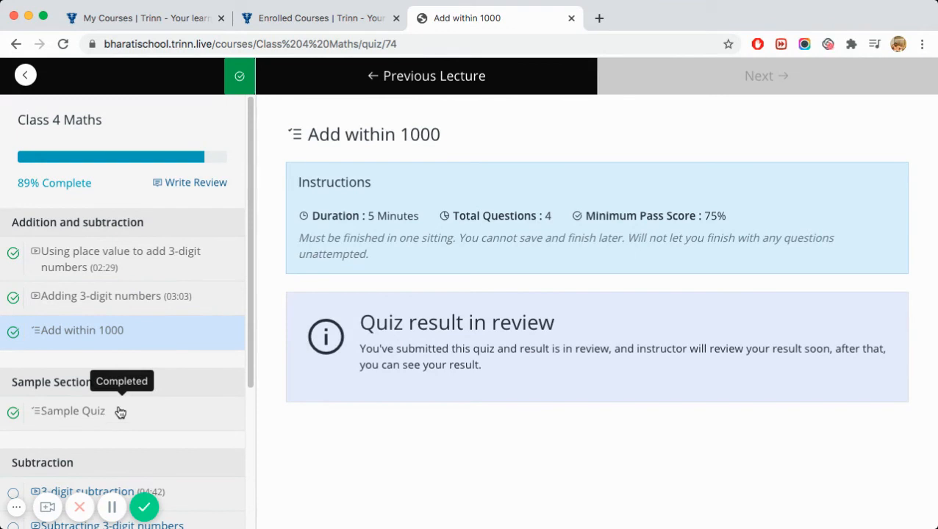
{"action": "scroll", "coordinate": [200, 377], "scroll_direction": "down", "scroll_amount": 4}
{"action": "scroll", "coordinate": [200, 376], "scroll_direction": "up", "scroll_amount": 4}
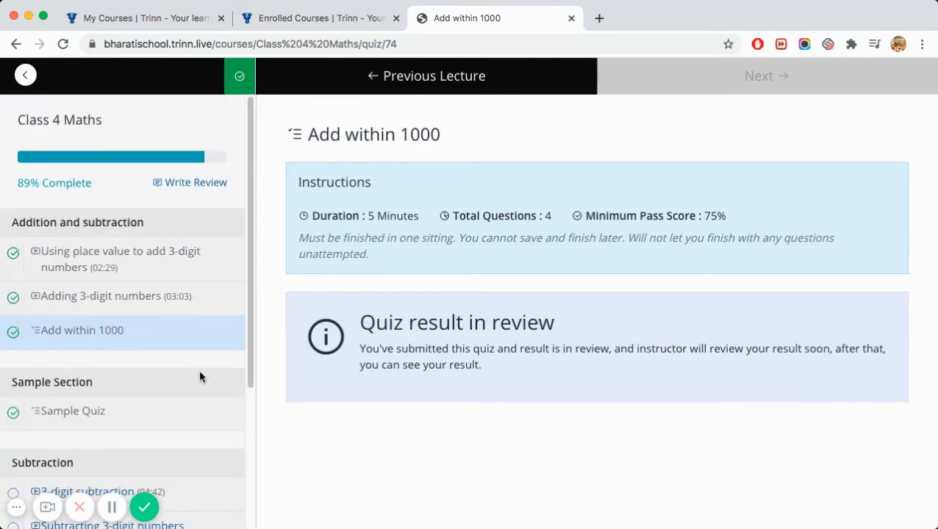
{"action": "scroll", "coordinate": [200, 377], "scroll_direction": "down", "scroll_amount": 4}
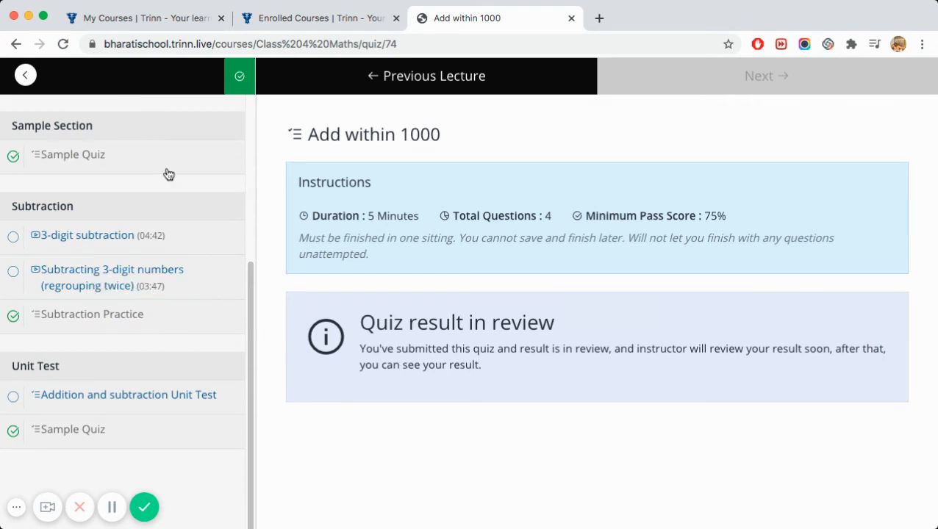
{"action": "left_click", "coordinate": [25, 74]}
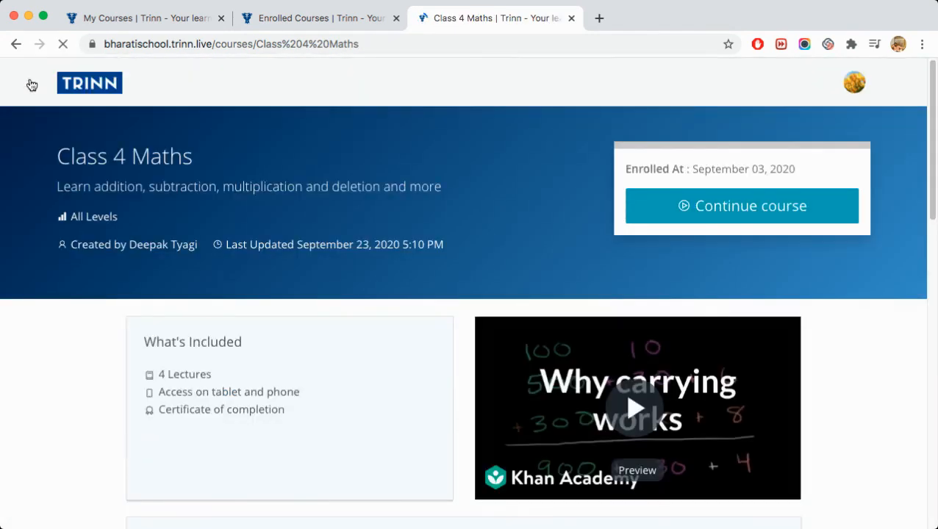
- View the Add within 1000 (3 of 4) and Sample Quiz results, then show Assignments
{"action": "left_click", "coordinate": [323, 21]}
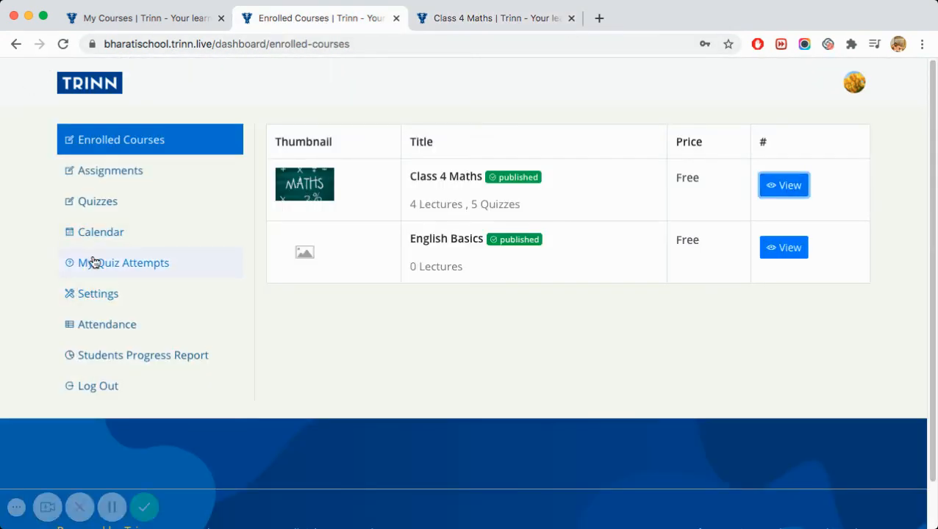
{"action": "left_click", "coordinate": [98, 204]}
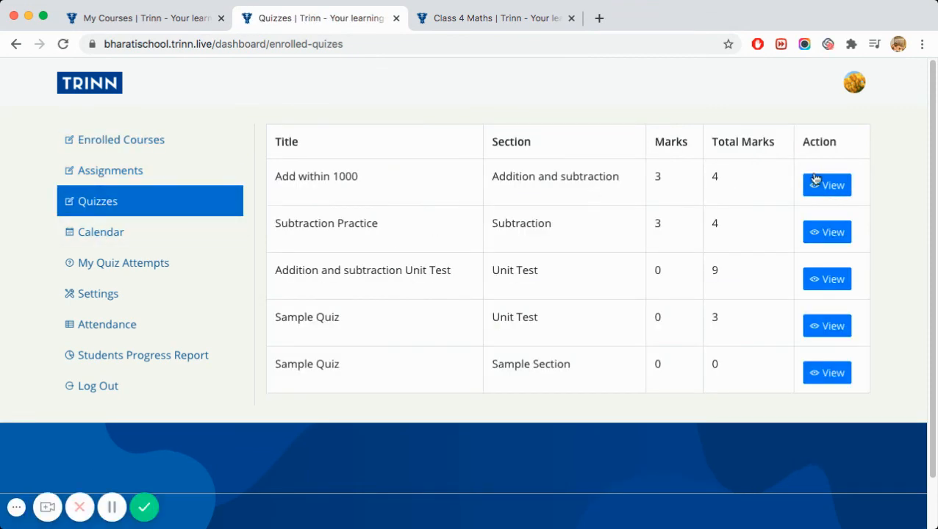
{"action": "left_click", "coordinate": [828, 187]}
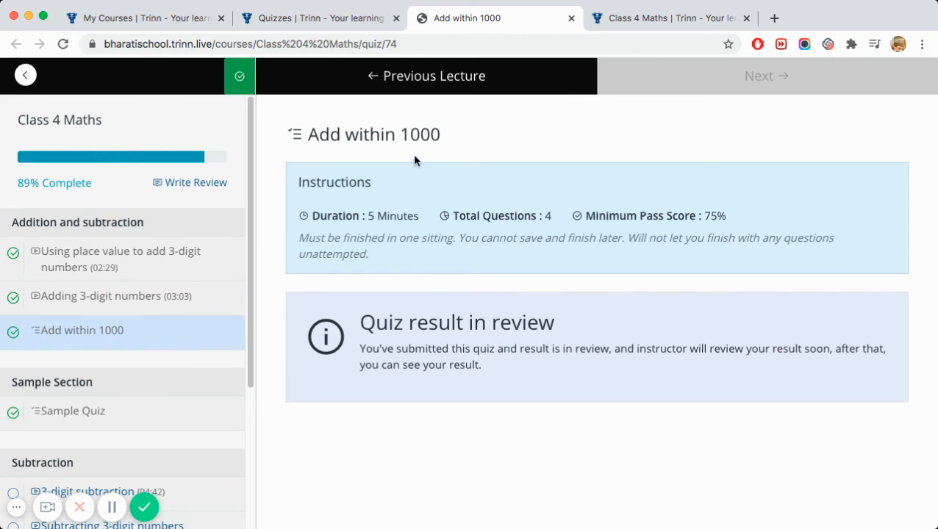
{"action": "left_click", "coordinate": [352, 20]}
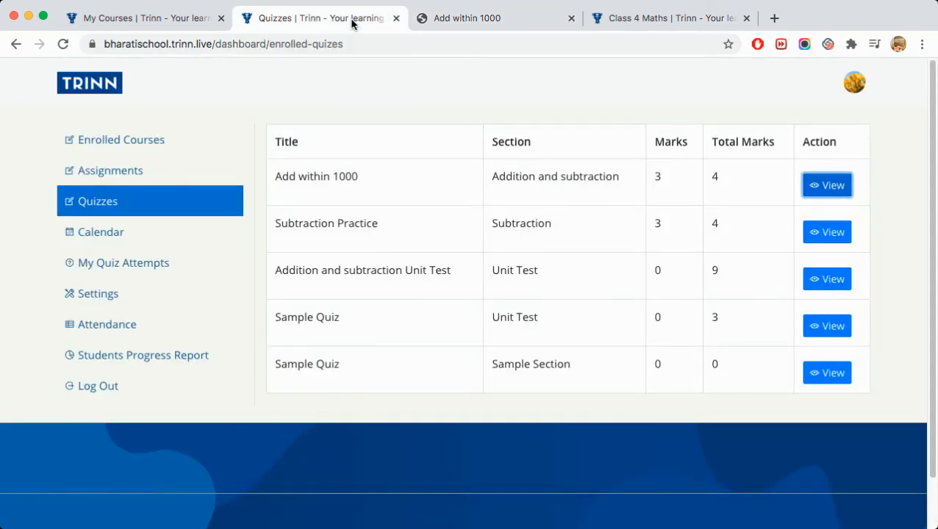
{"action": "left_click", "coordinate": [830, 375]}
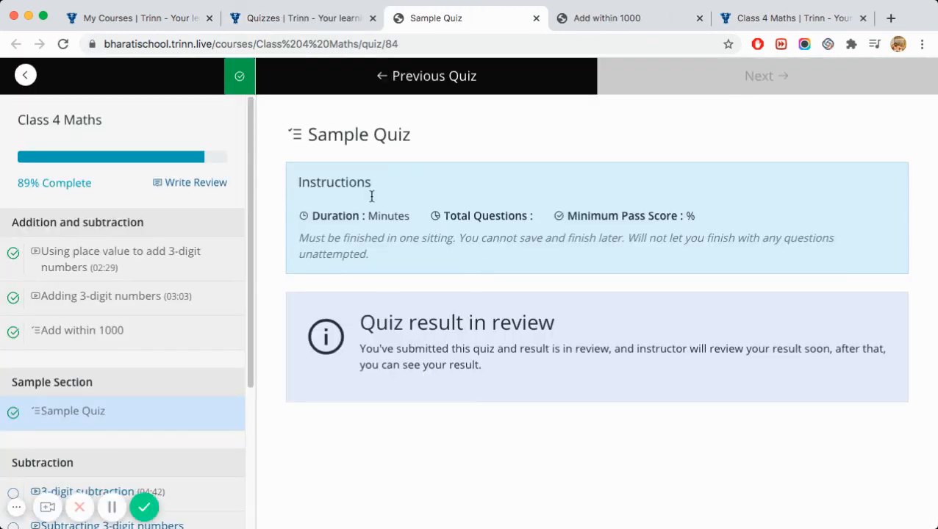
{"action": "left_click", "coordinate": [312, 20]}
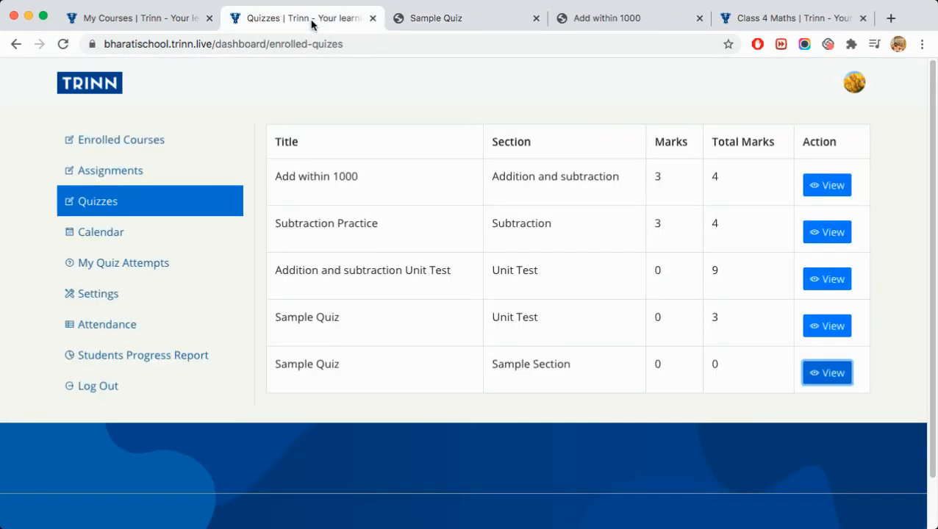
{"action": "left_click", "coordinate": [114, 182]}
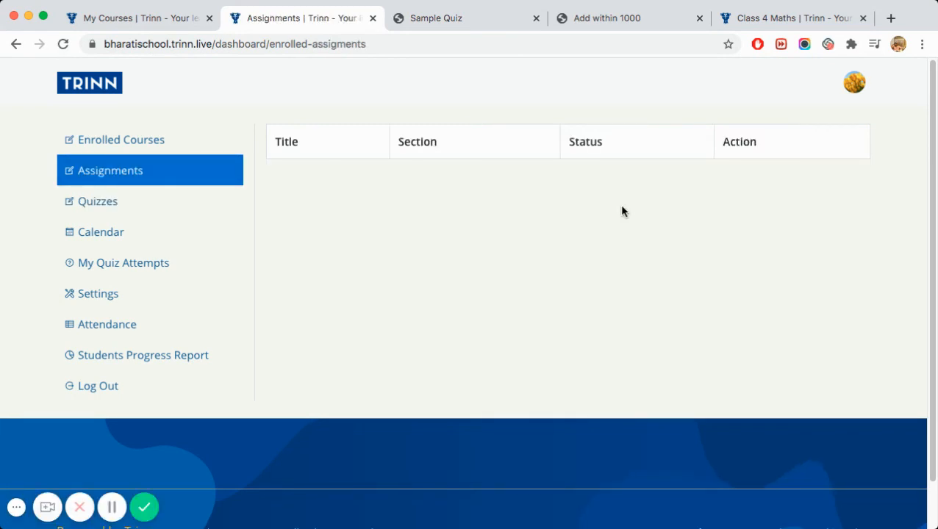
- Join and leave the Computer Science class from the September 23 calendar, dismissing its link dialog
{"action": "left_click", "coordinate": [104, 235]}
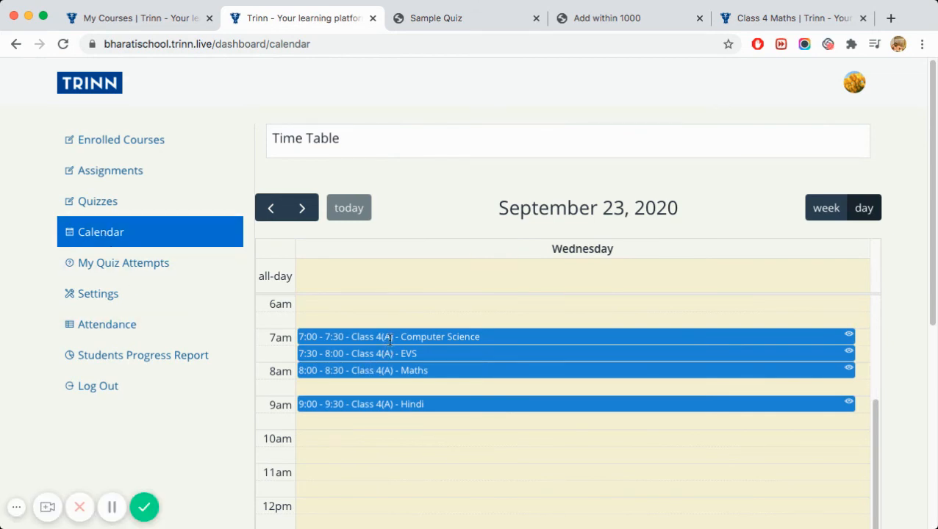
{"action": "left_click", "coordinate": [390, 340]}
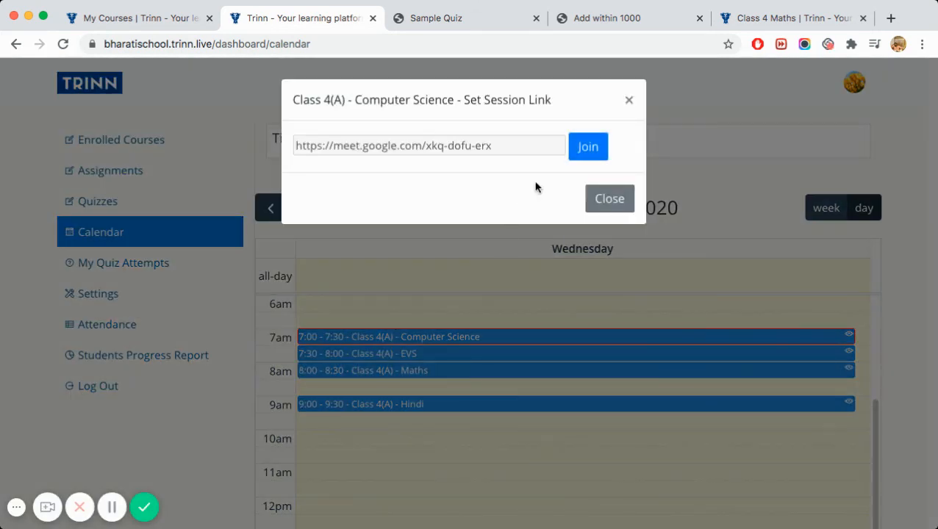
{"action": "left_click", "coordinate": [589, 148]}
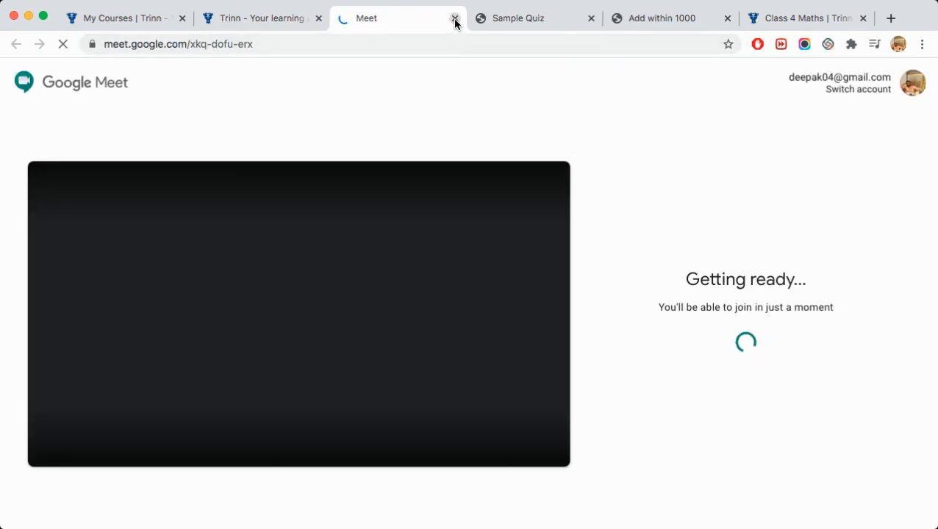
{"action": "left_click", "coordinate": [455, 19]}
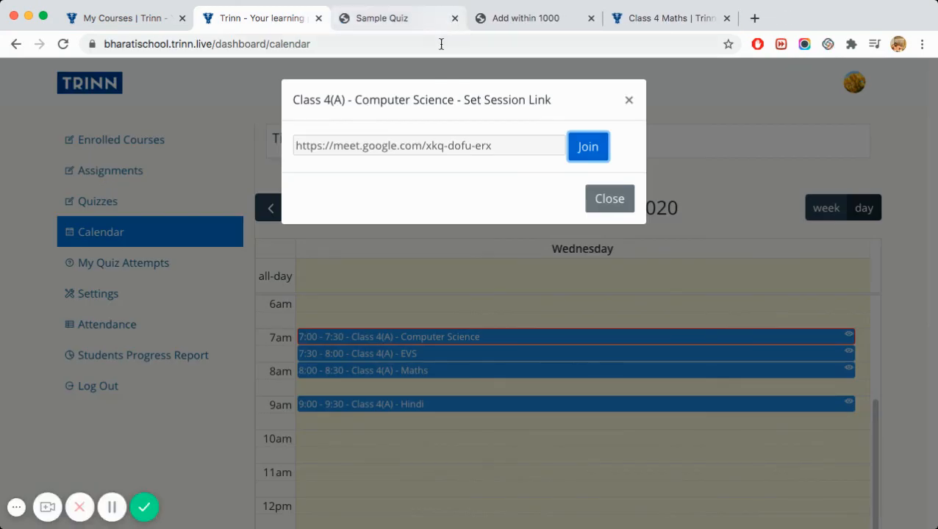
{"action": "left_click", "coordinate": [629, 103]}
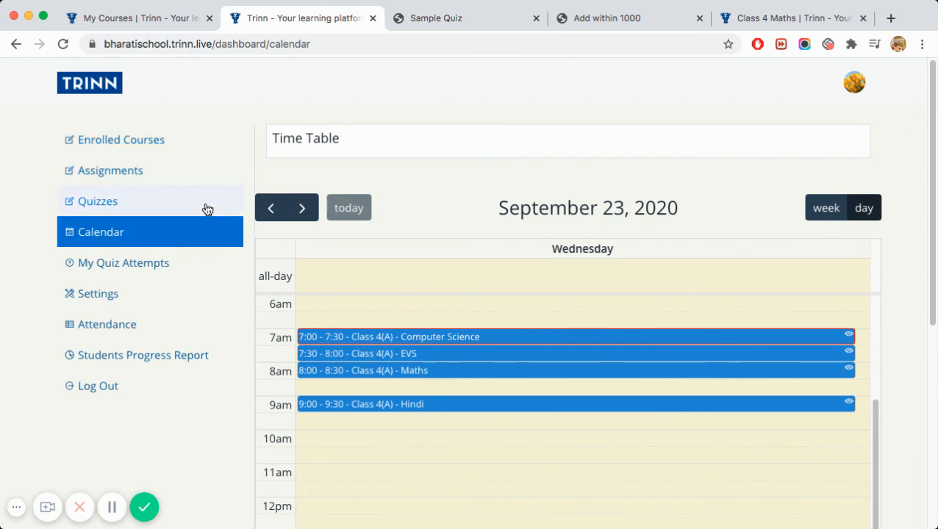
- After checking the admin's My Courses page, open the Class 4 A student's Profile Settings from the timetable
{"action": "left_click", "coordinate": [161, 21]}
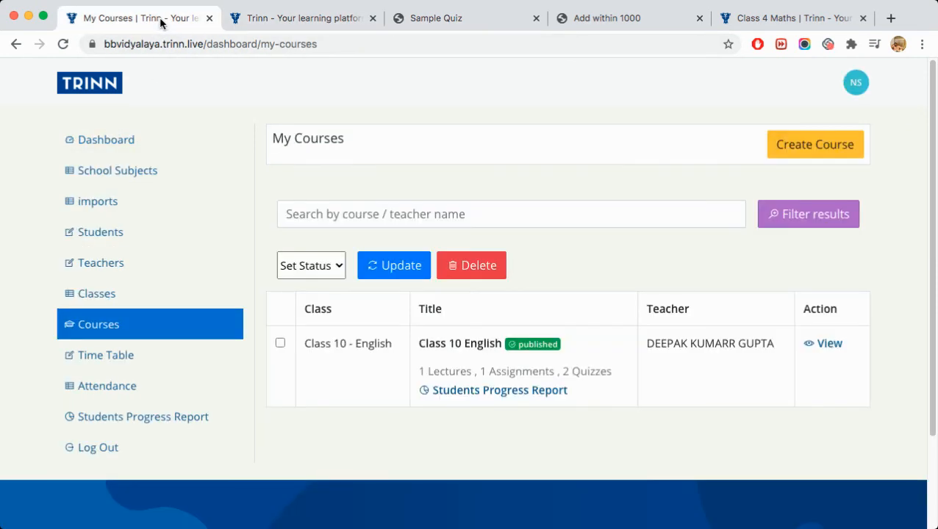
{"action": "left_click", "coordinate": [268, 24]}
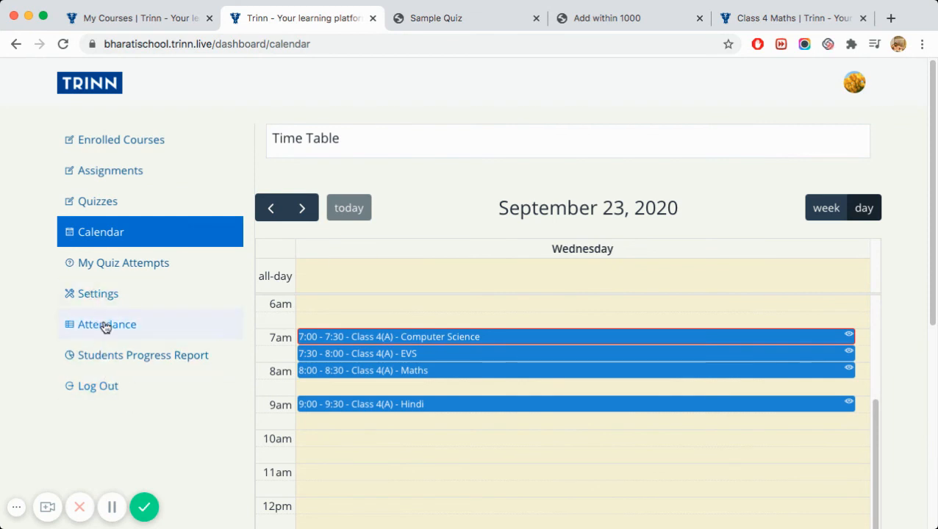
{"action": "left_click", "coordinate": [109, 294]}
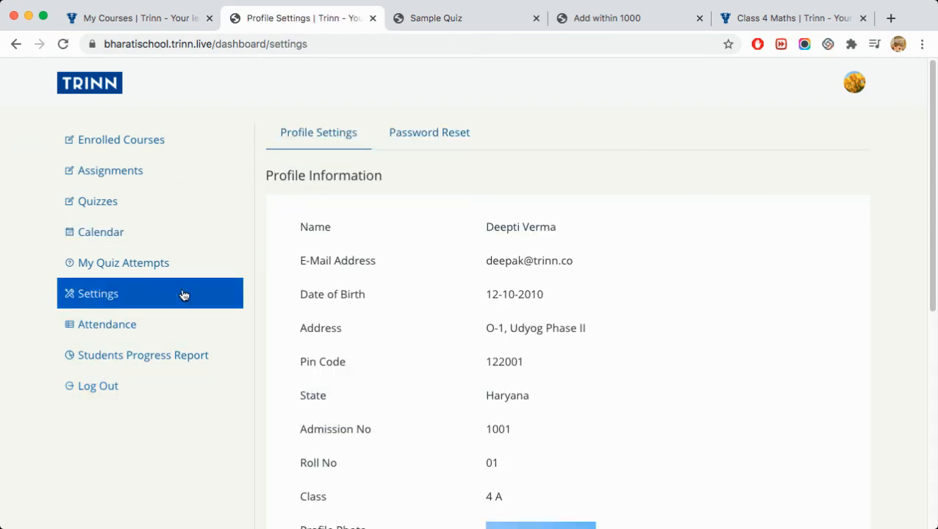
{"action": "scroll", "coordinate": [450, 320], "scroll_direction": "down", "scroll_amount": 3}
{"action": "scroll", "coordinate": [450, 308], "scroll_direction": "up", "scroll_amount": 3}
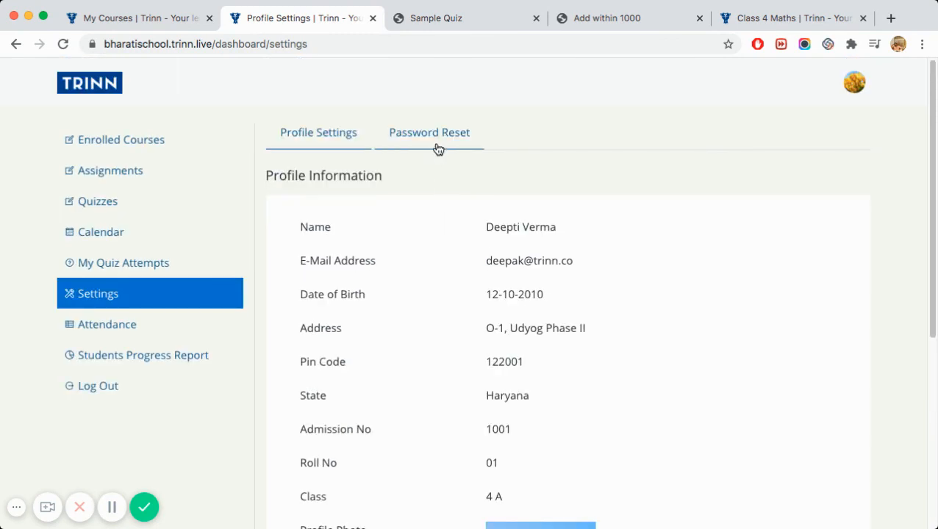